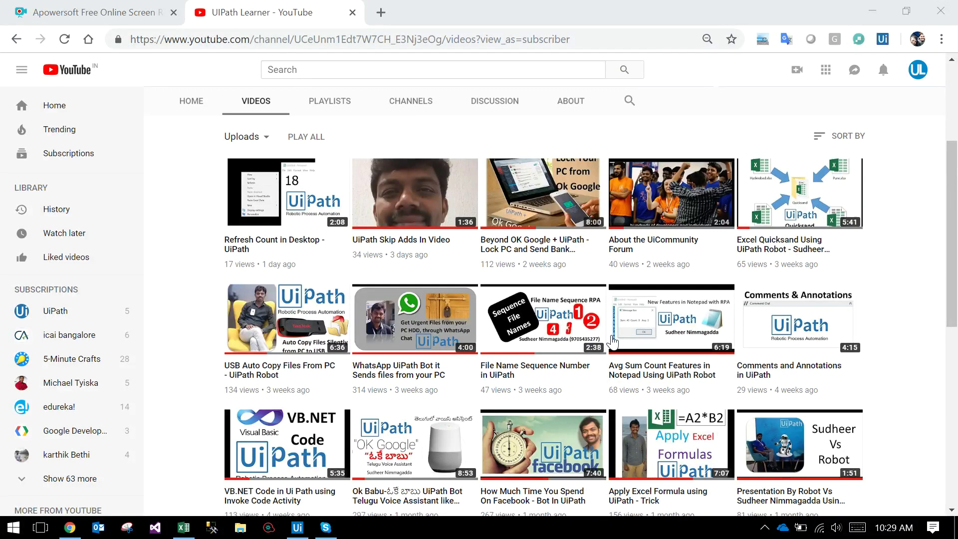
scroll(614, 340, "up", 5)
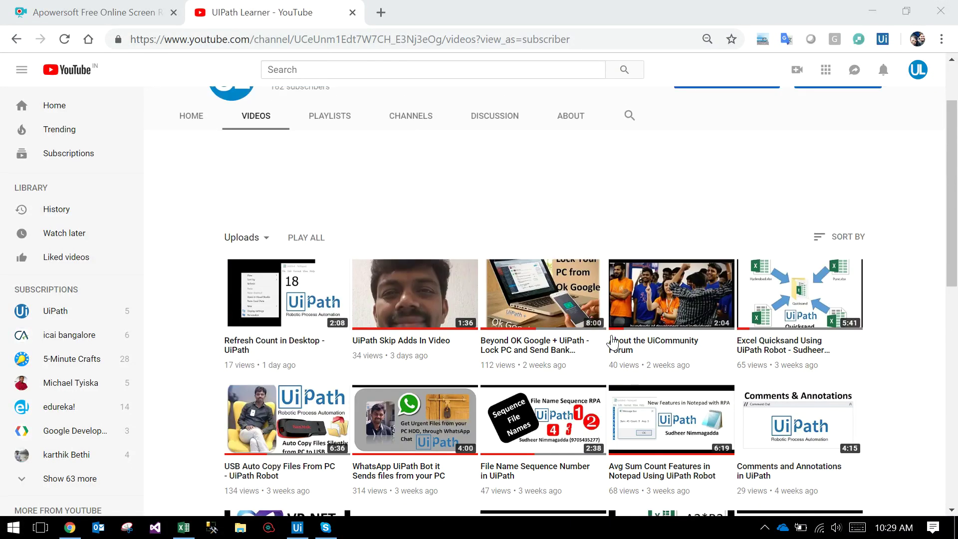
scroll(524, 262, "up", 3)
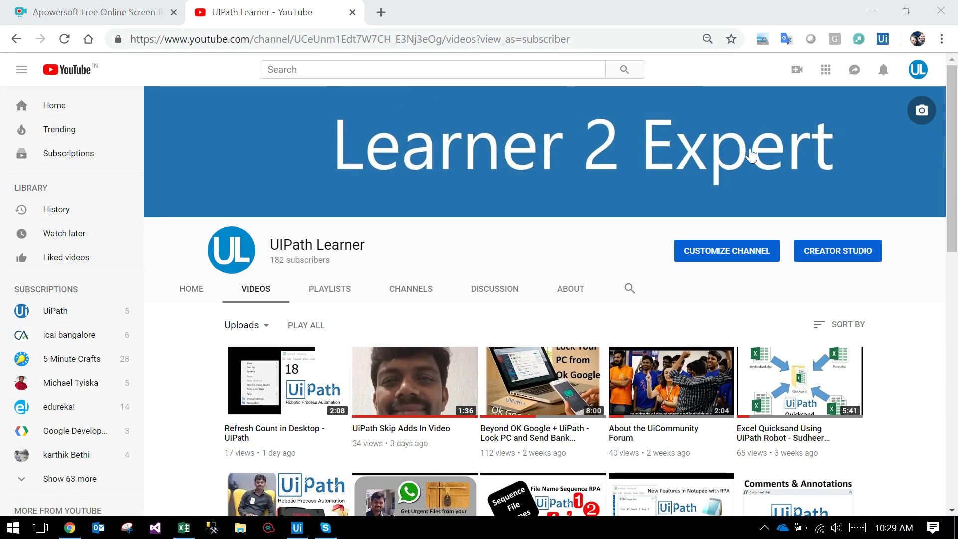
mouse_move(415, 381)
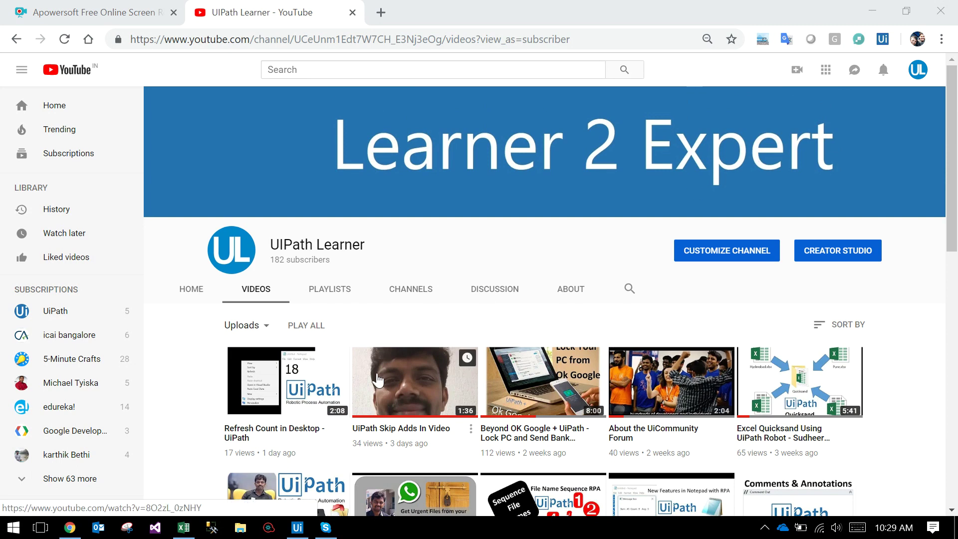
scroll(380, 380, "down", 3)
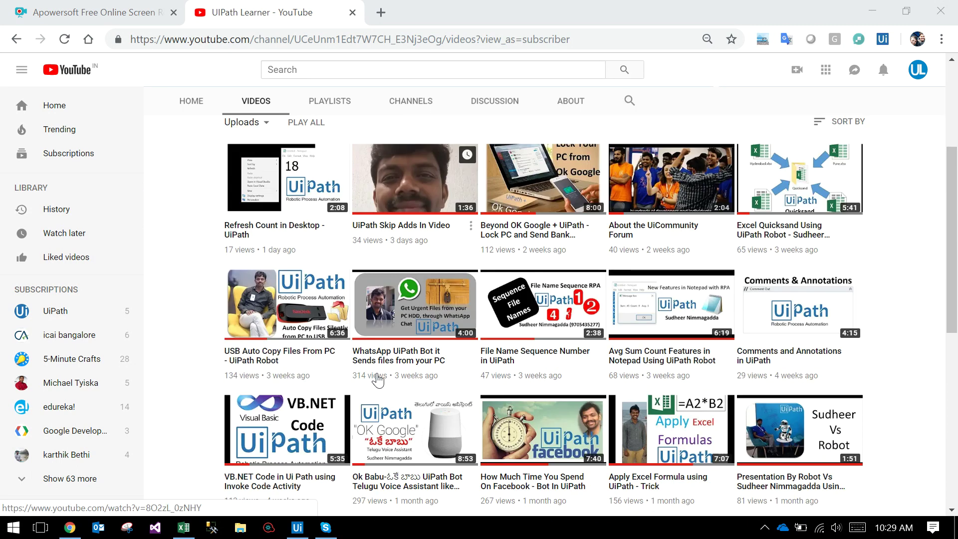
scroll(379, 380, "up", 3)
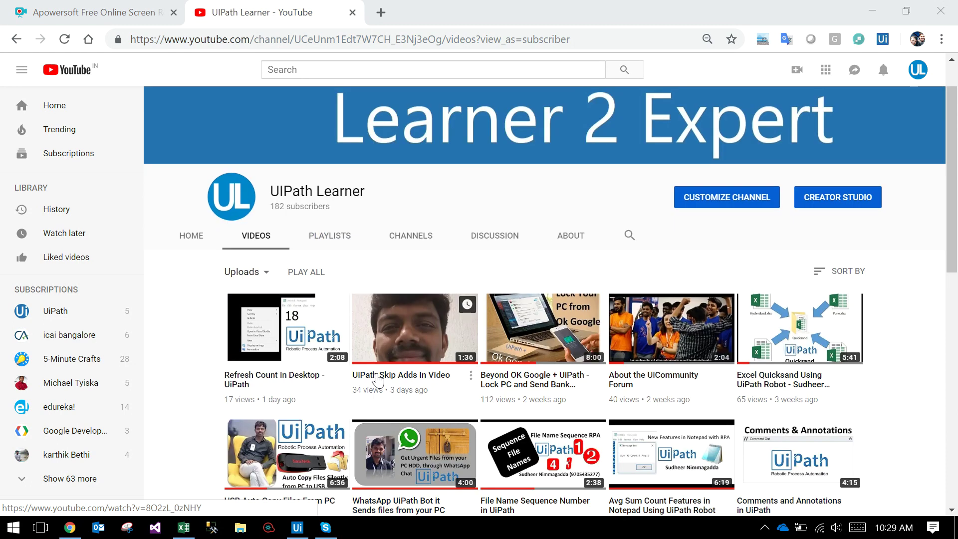
Search YouTube for 'uipath.learner' and open the UIPath Learner channel's home page
left_click(310, 68)
type("uipath.lea")
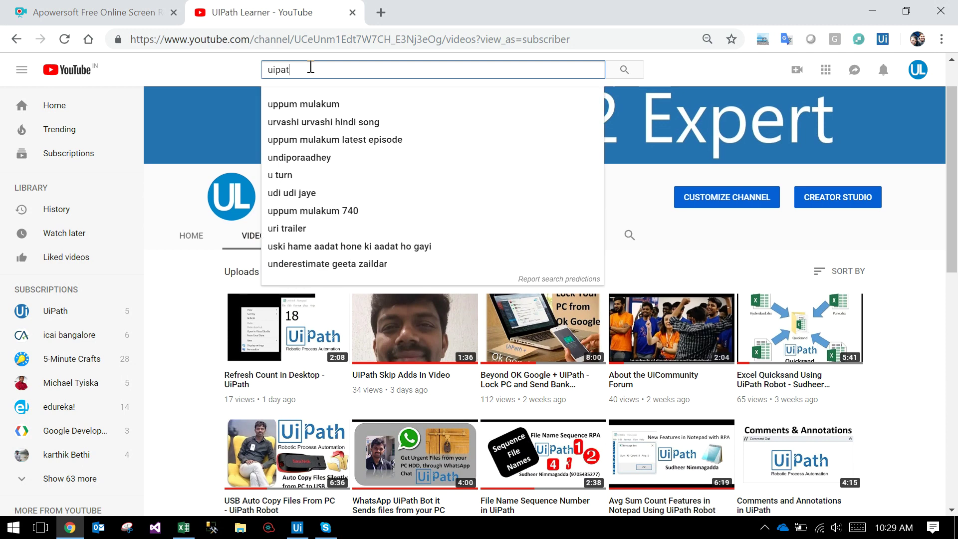
type("r")
left_click(319, 105)
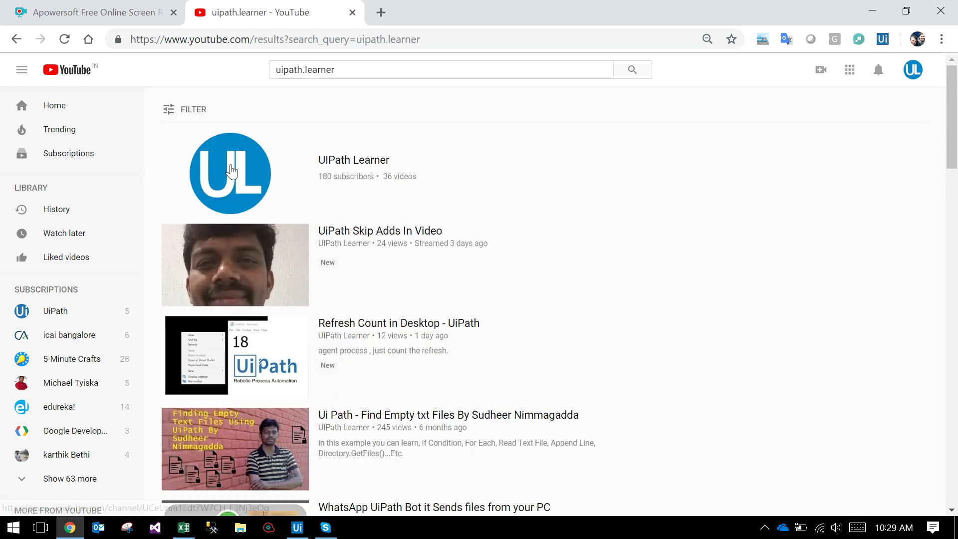
left_click(233, 171)
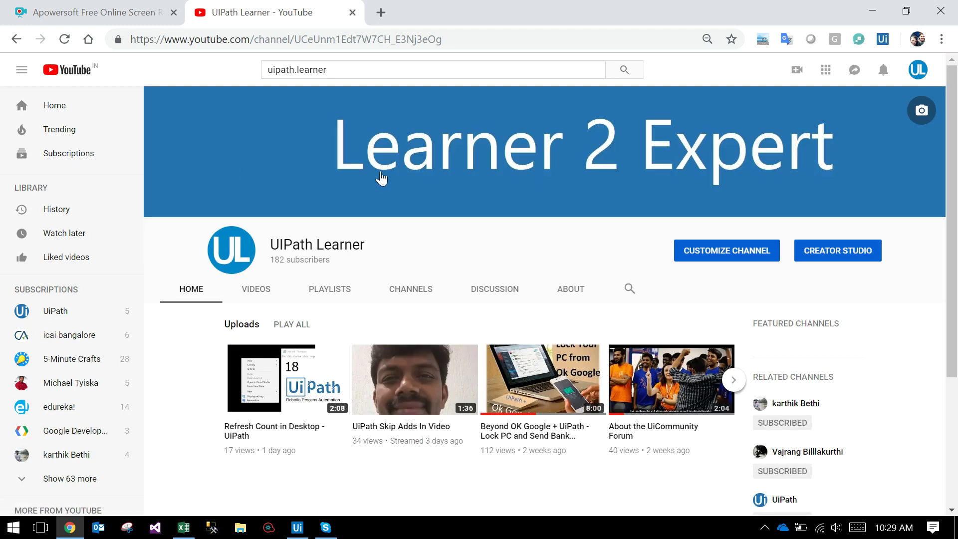
Select the Name, Age, Location table on Sheet1 and add an empty Sheet3 to empDetails
left_click(872, 10)
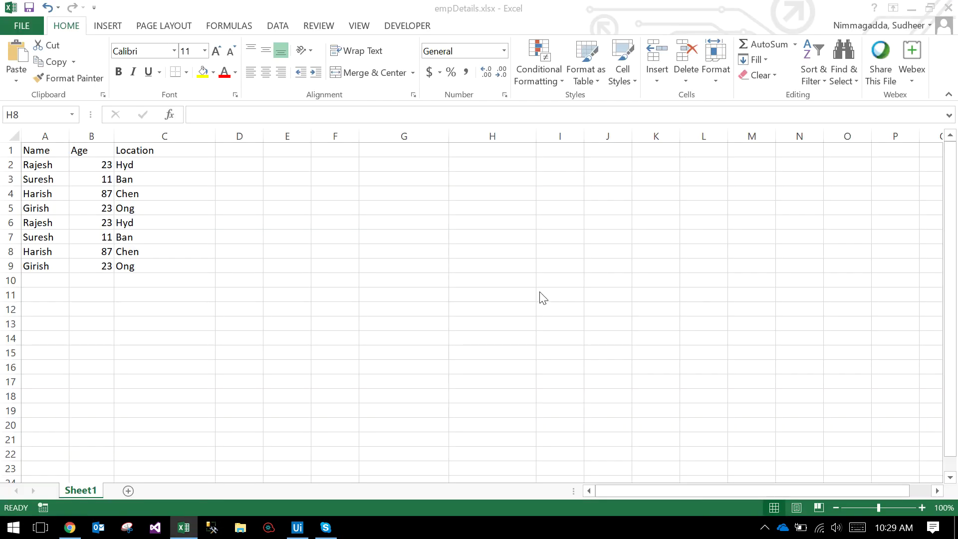
left_click(239, 281)
left_click_drag(41, 150, 138, 264)
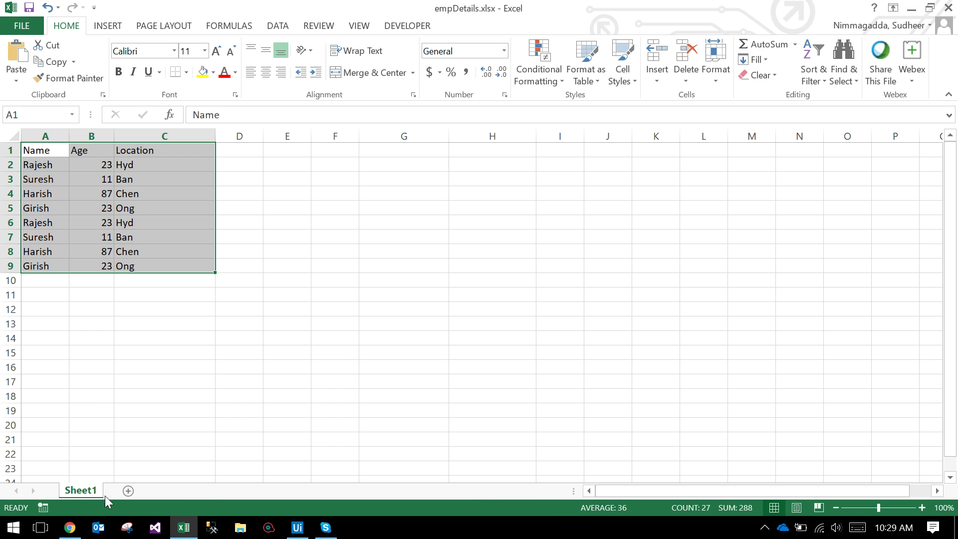
left_click(128, 490)
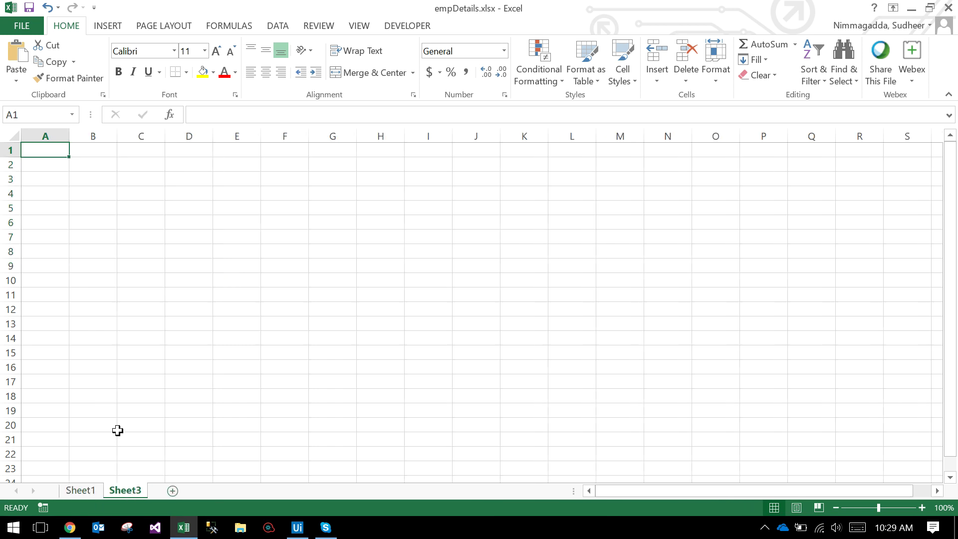
left_click(80, 490)
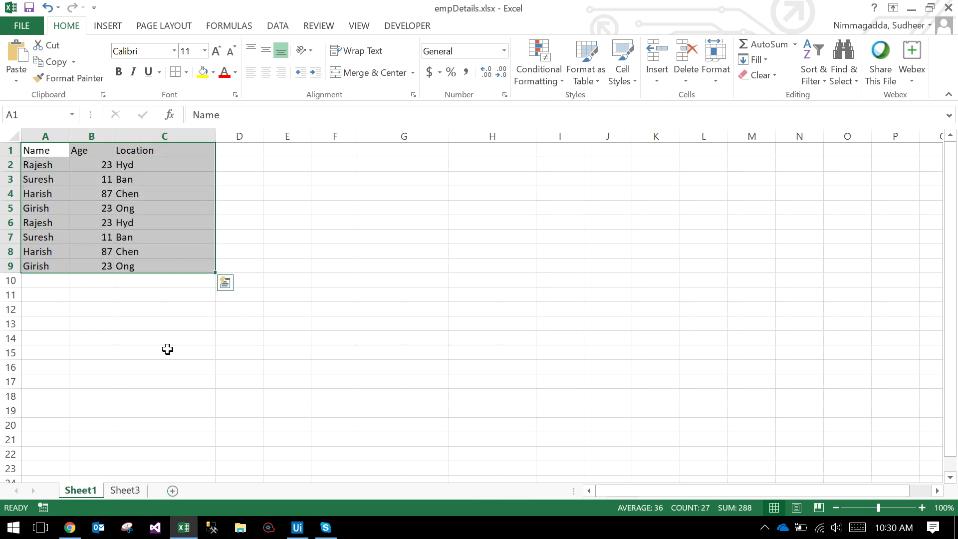
left_click(329, 467)
left_click(298, 528)
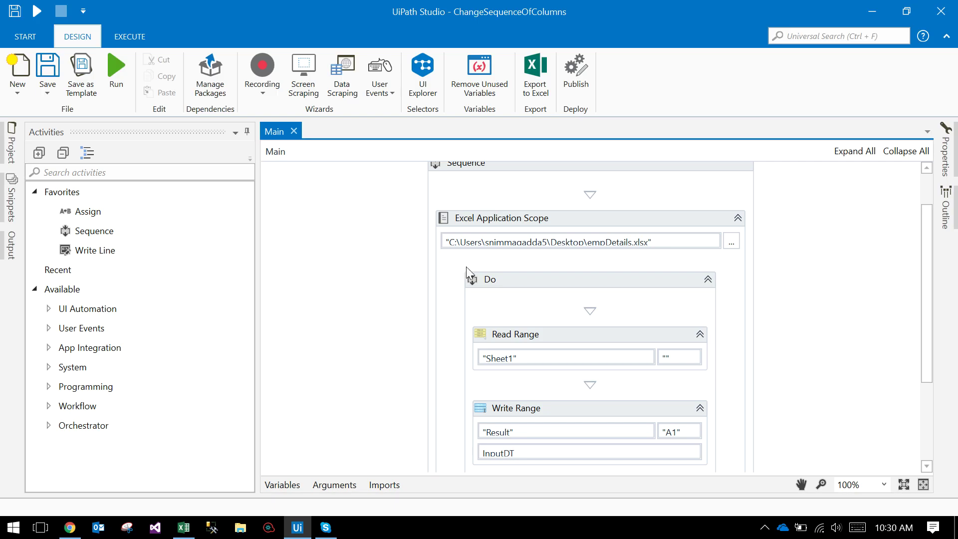
Review the properties of the Read Range and Write Range activities
left_click(573, 217)
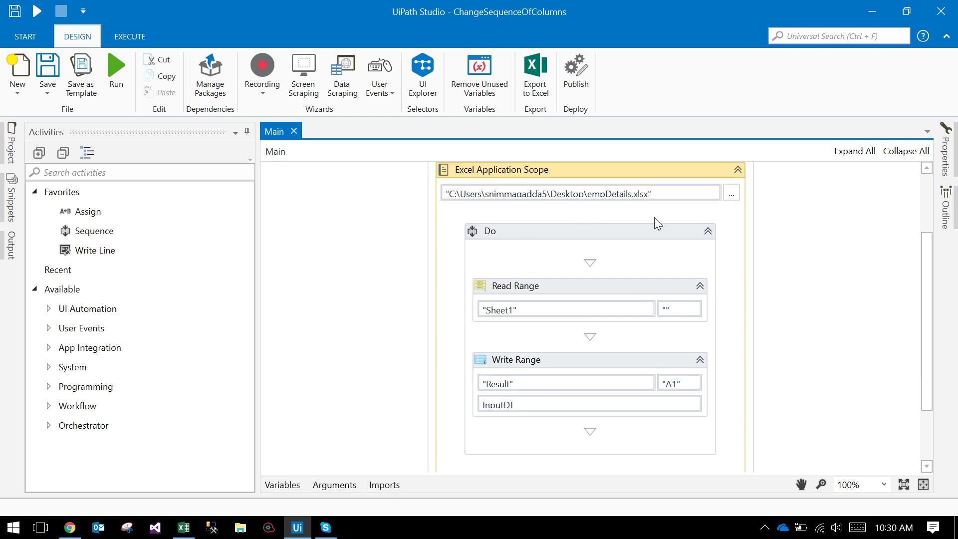
left_click(644, 300)
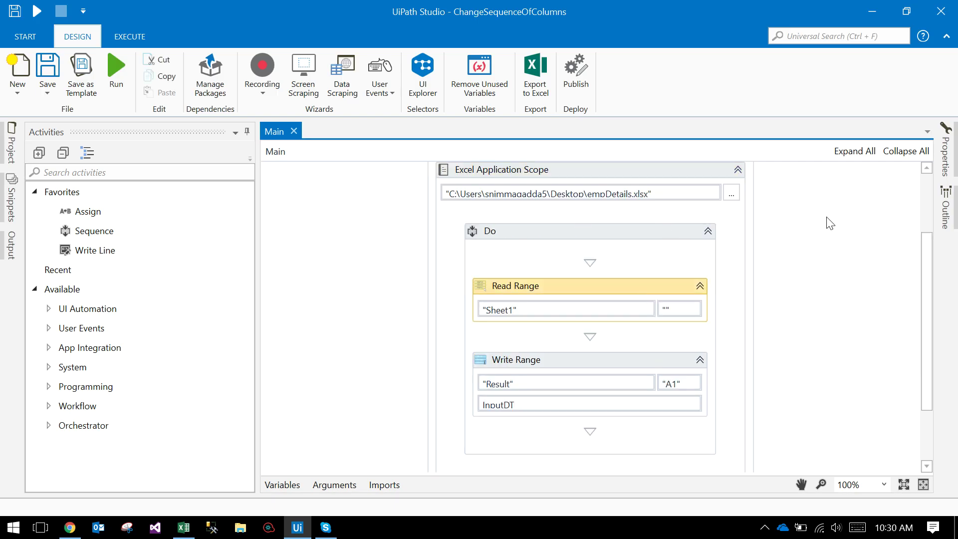
left_click(944, 154)
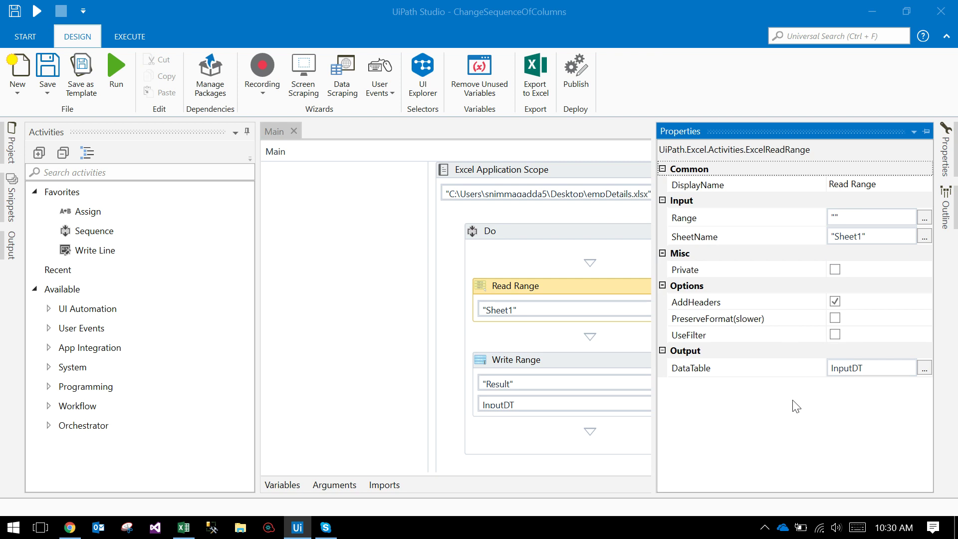
left_click(635, 367)
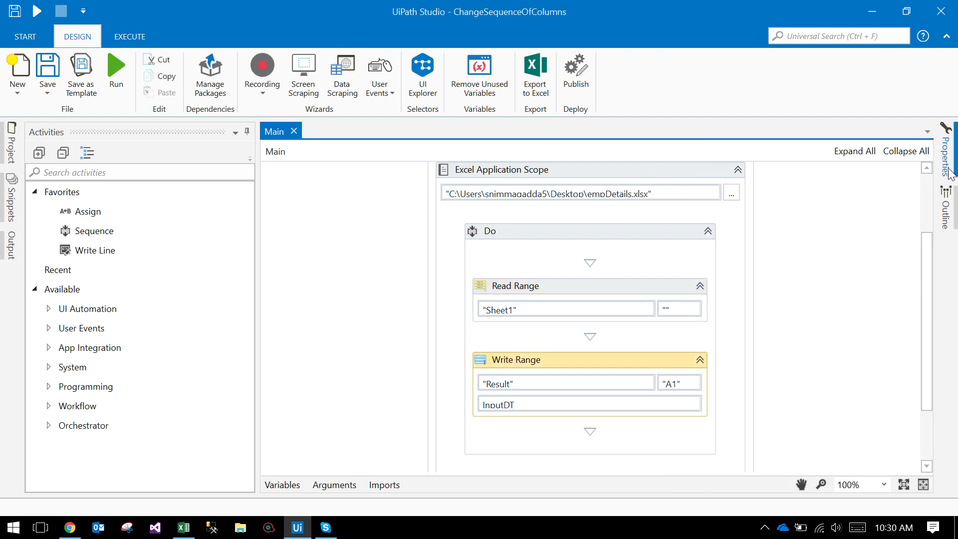
left_click(945, 154)
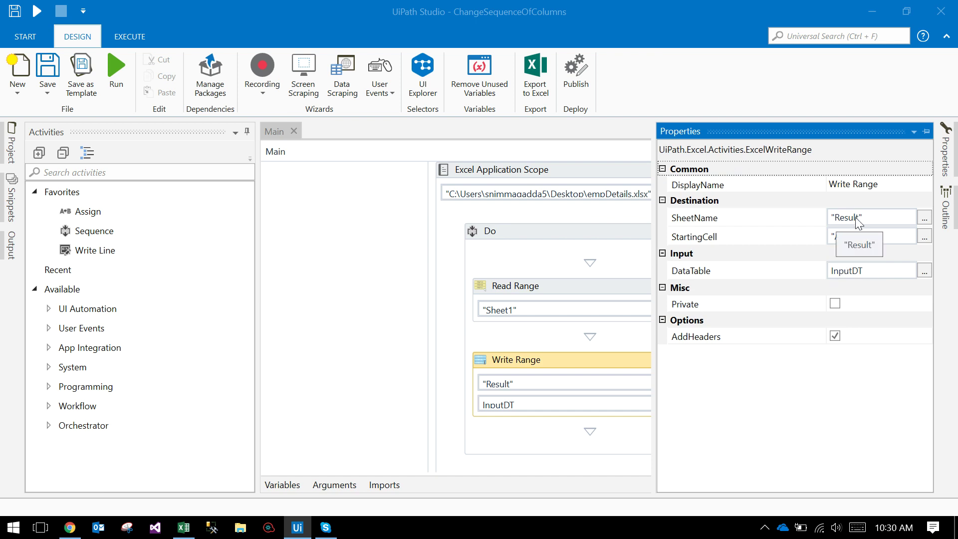
Run the ChangeSequenceOfColumns workflow and bring up the empDetails workbook
left_click(454, 323)
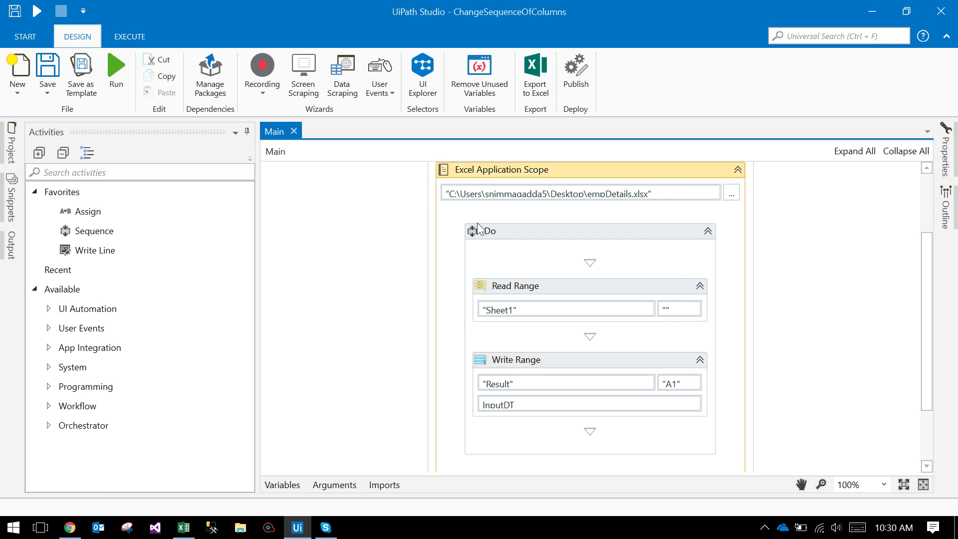
left_click(359, 284)
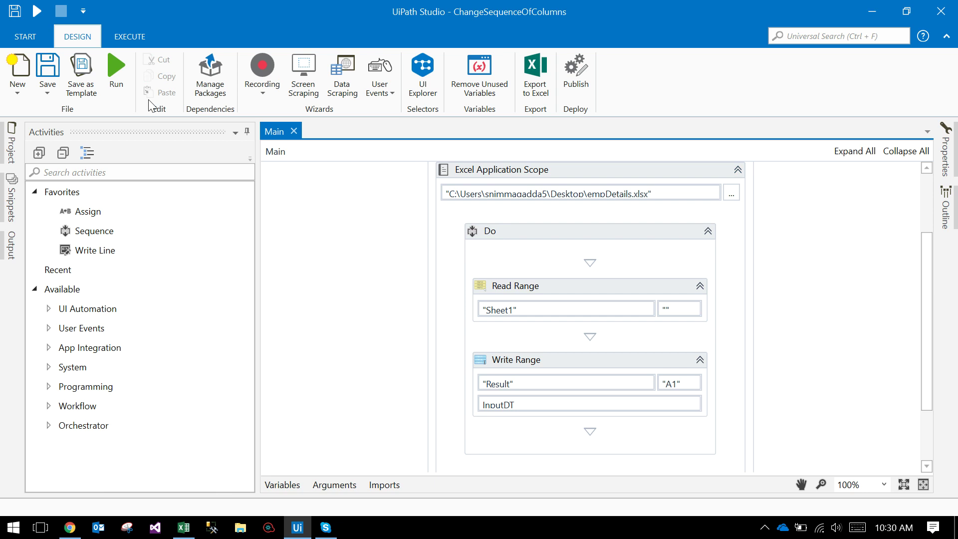
left_click(117, 69)
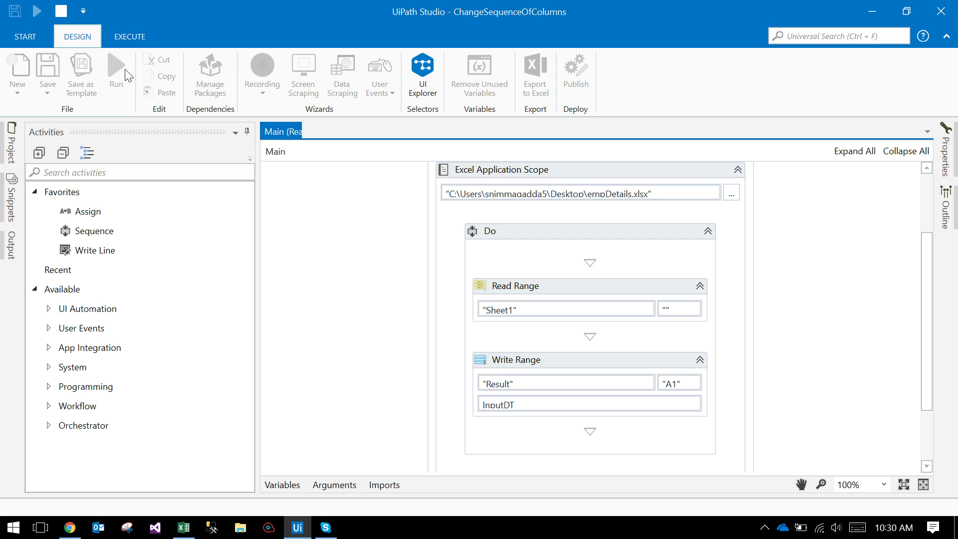
left_click(183, 527)
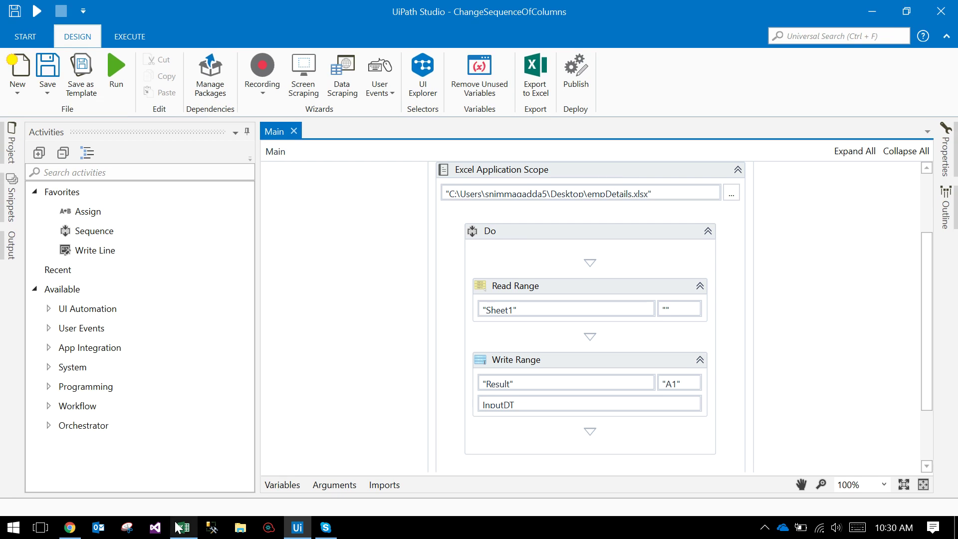
Inspect the Name and Age columns (A and B) on the Result sheet
left_click(184, 527)
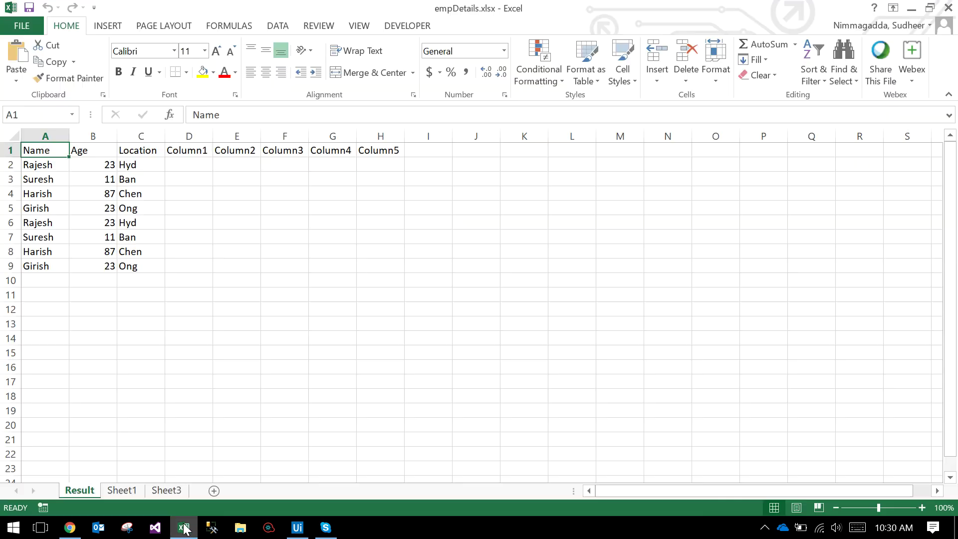
left_click(98, 136)
left_click(45, 150)
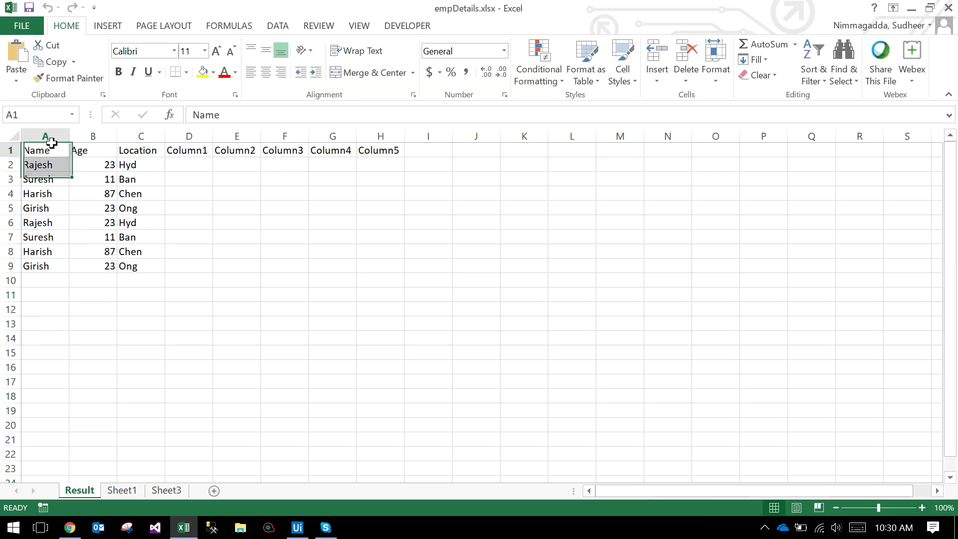
left_click(105, 136)
left_click(41, 136)
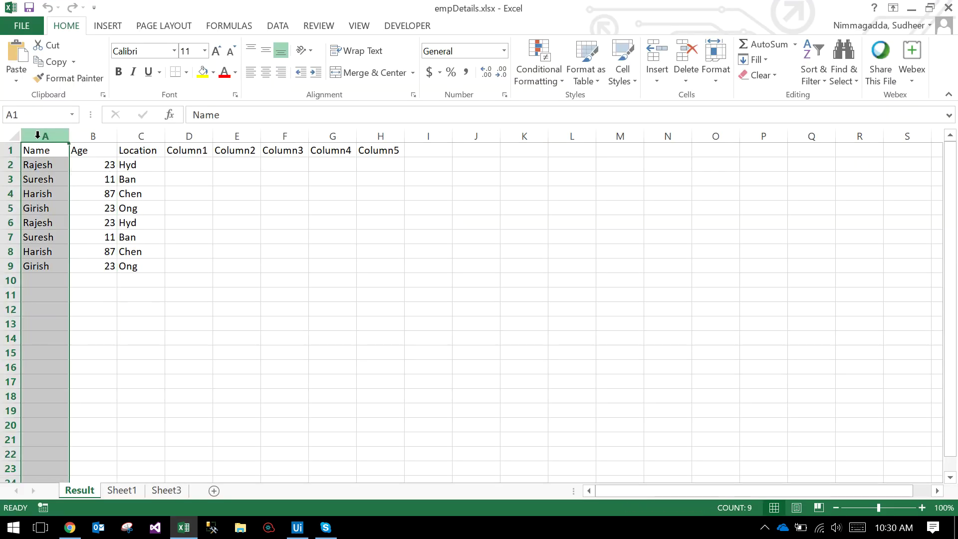
left_click(93, 137)
left_click(237, 337)
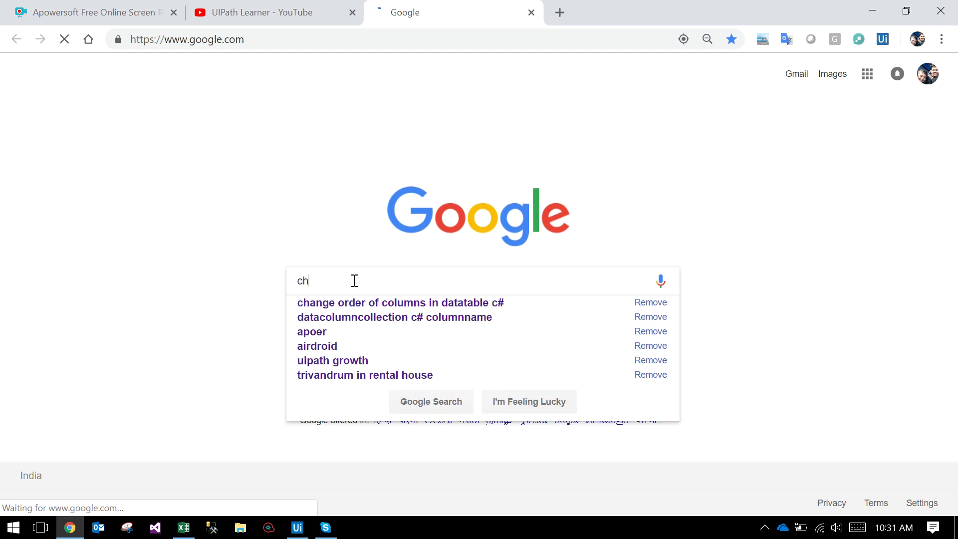
Search 'change order of columns in datatable c#' and select the Stack Overflow SetOrdinal line
key("Down")
key("Return")
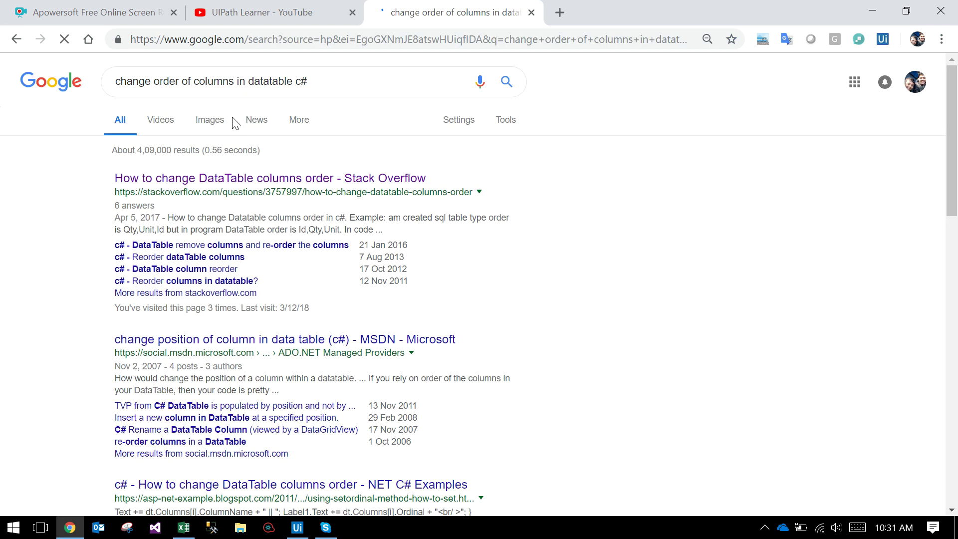
left_click(245, 178)
scroll(313, 322, "down", 5)
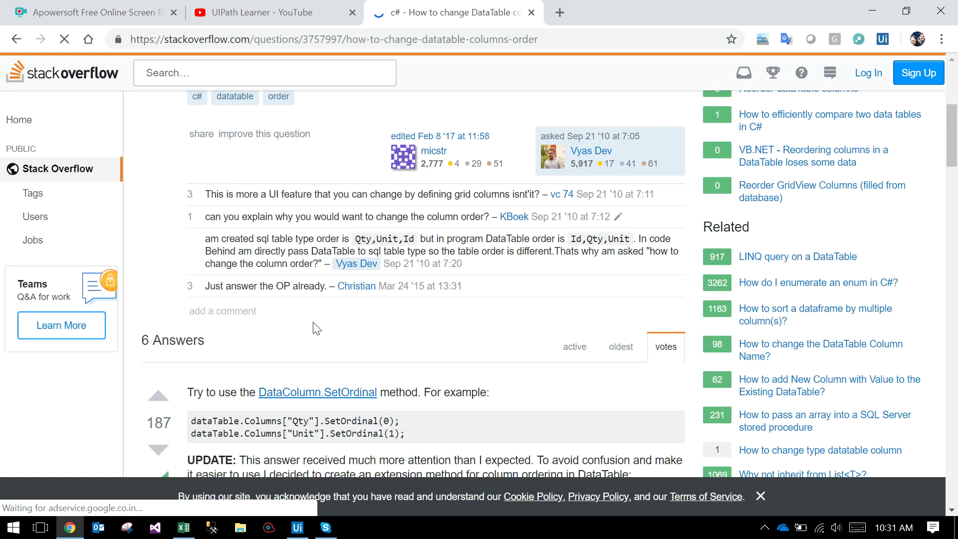
scroll(312, 321, "down", 3)
scroll(313, 327, "down", 1)
left_click_drag(191, 217, 404, 225)
key("ctrl+c")
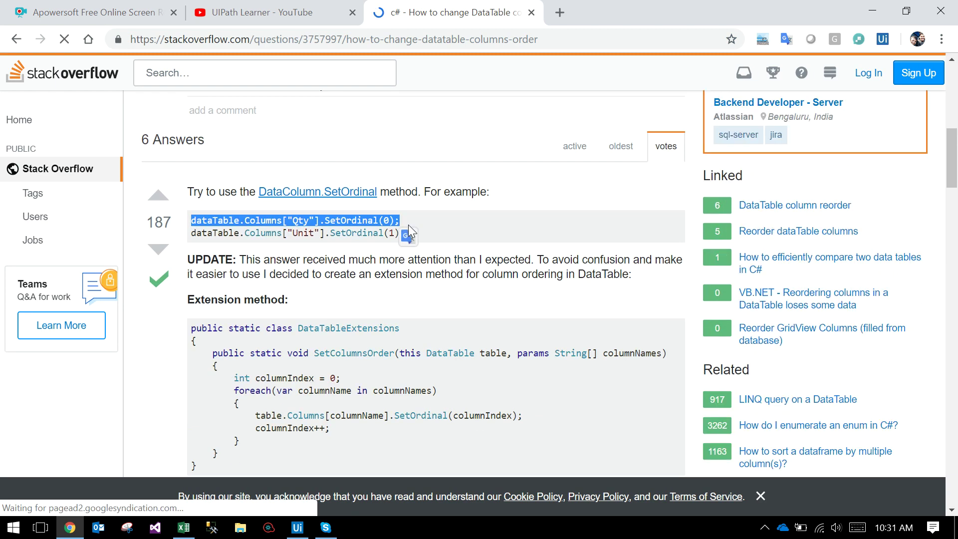
Paste the SetOrdinal line into a new Notepad note and select dataTable
key("super+r")
type("notepad")
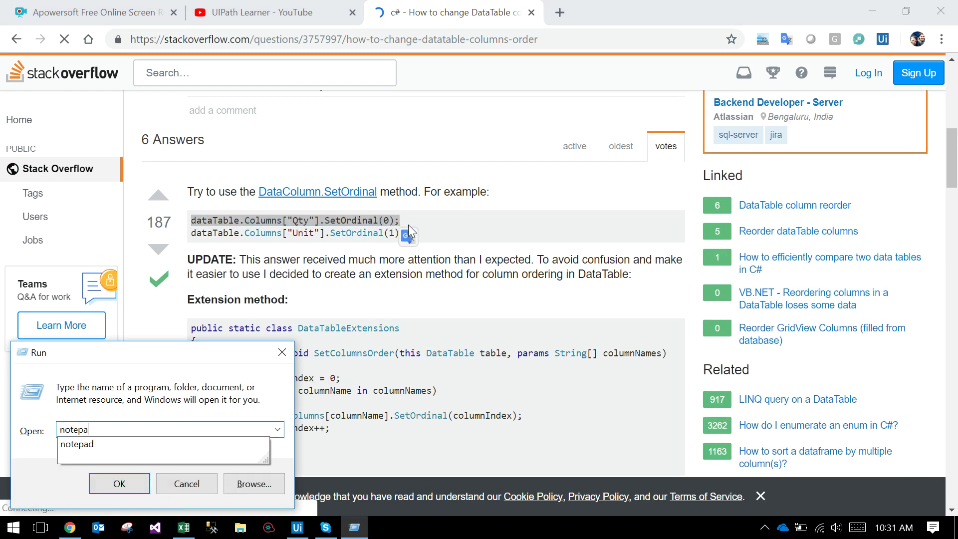
key("Return")
key("ctrl+v")
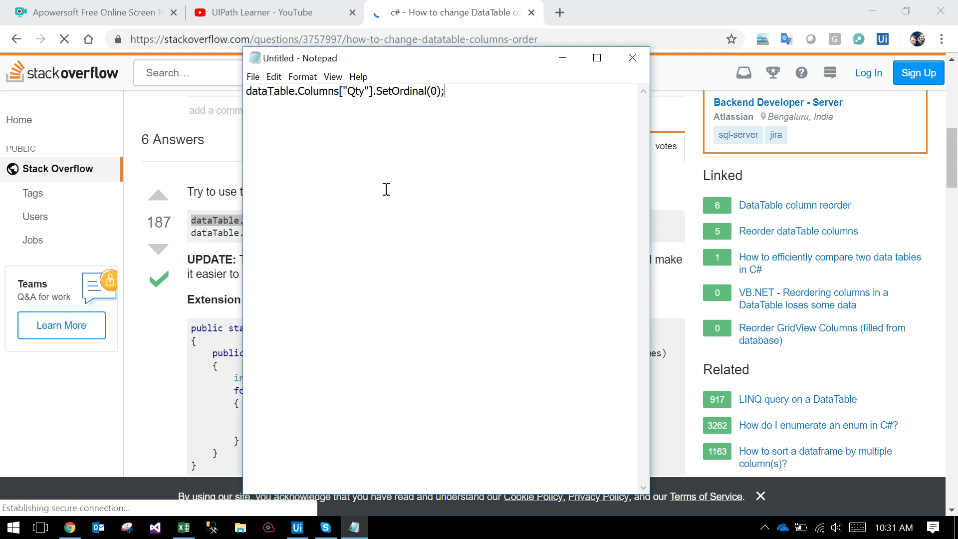
left_click_drag(296, 90, 247, 91)
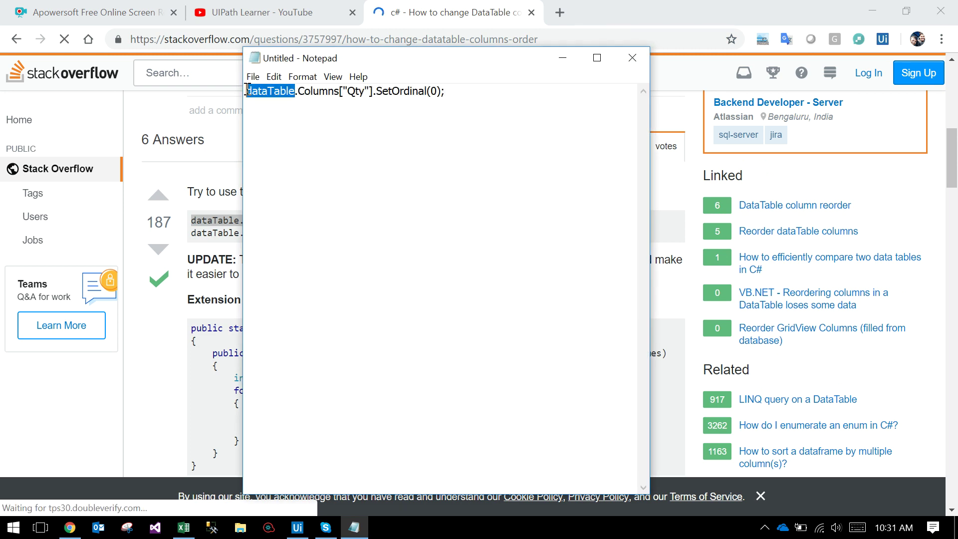
left_click(297, 528)
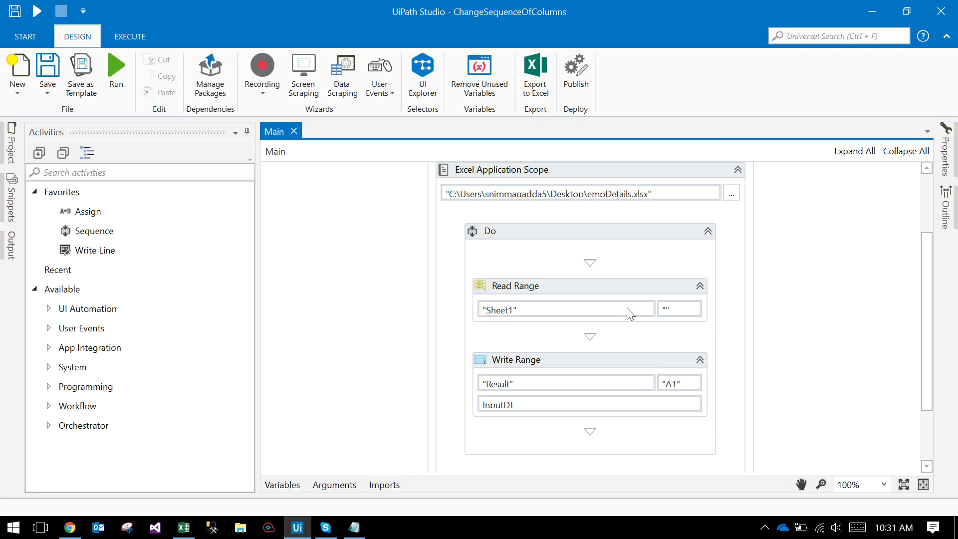
Check the Read Range output table name, then remove the square brackets and Qty from the snippet
left_click(945, 150)
left_click(562, 286)
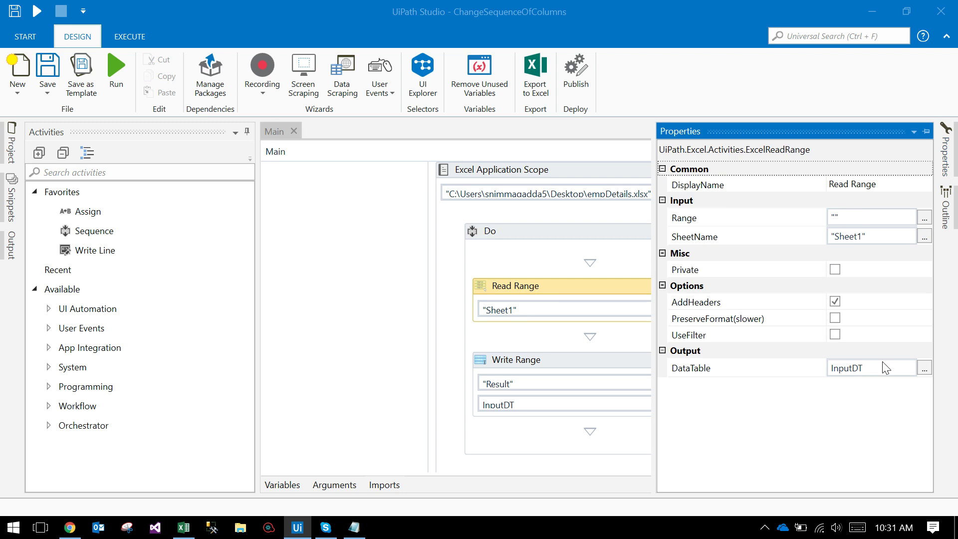
left_click(355, 528)
left_click(340, 90, "shift")
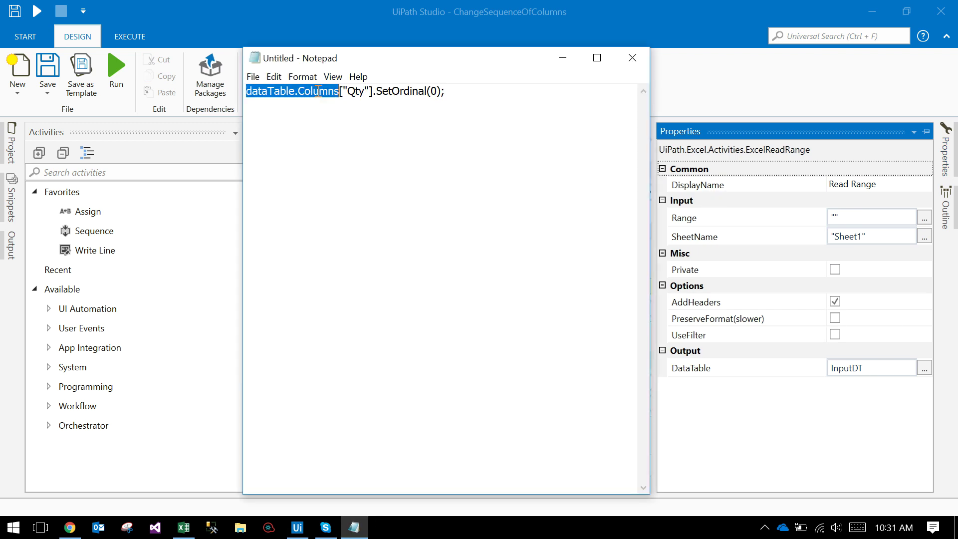
left_click(351, 91)
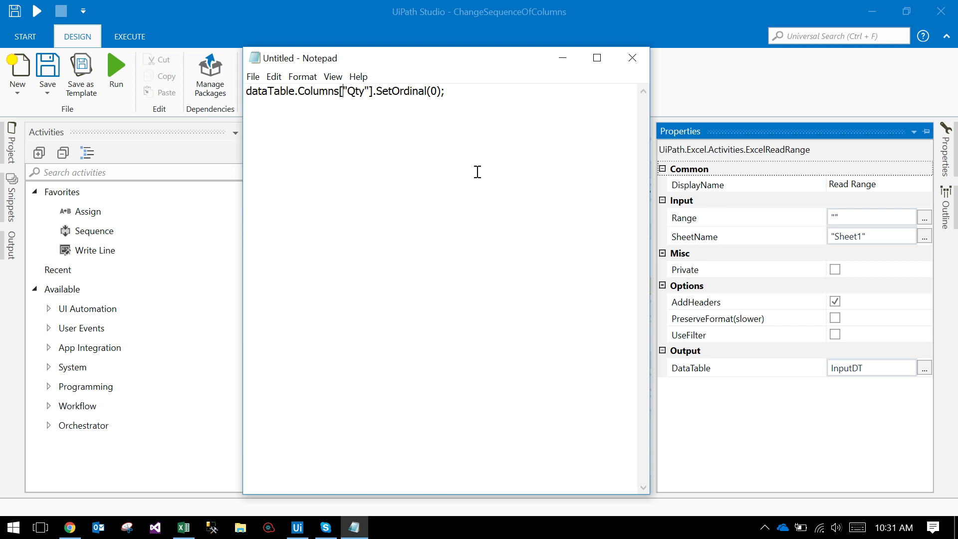
key("BackSpace")
type("(")
key("BackSpace")
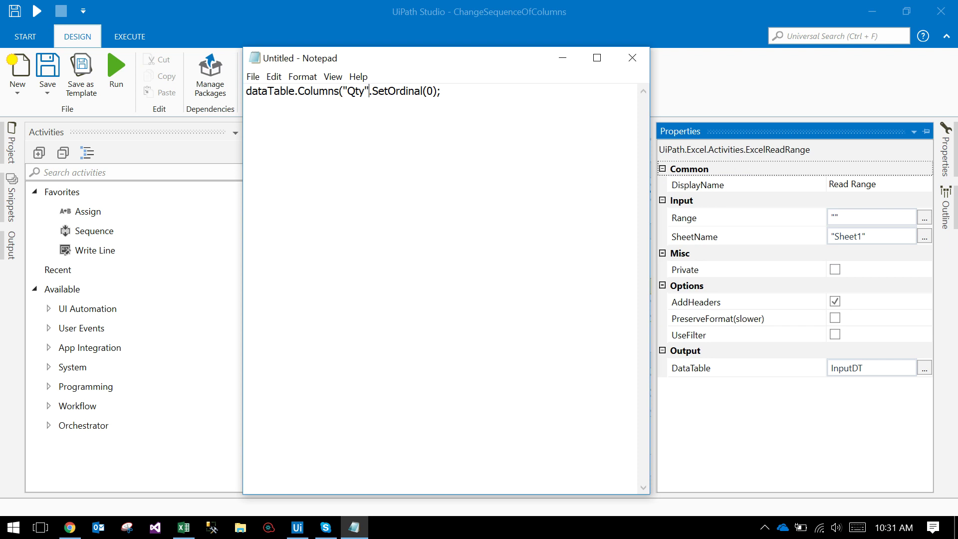
type(")")
key("BackSpace")
key("BackSpace")
key("BackSpace")
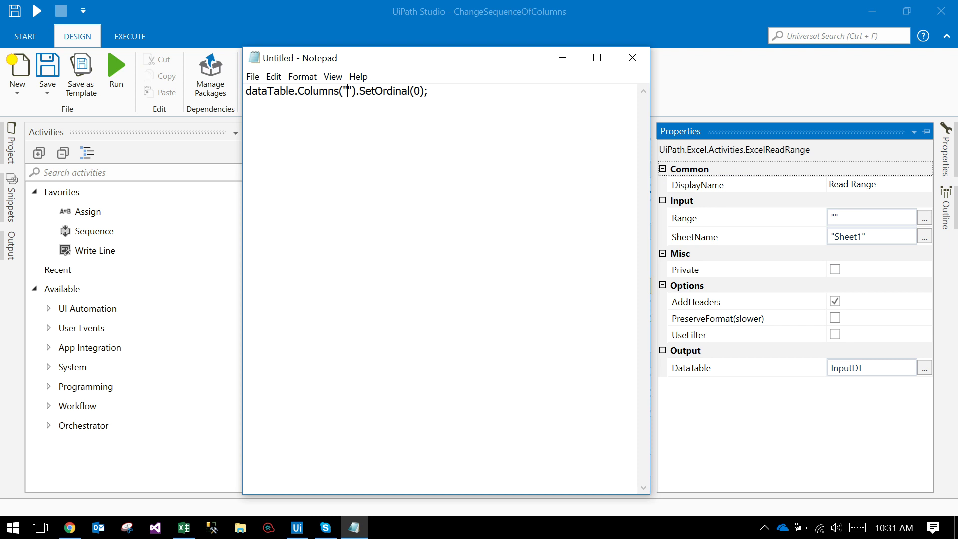
type("Age")
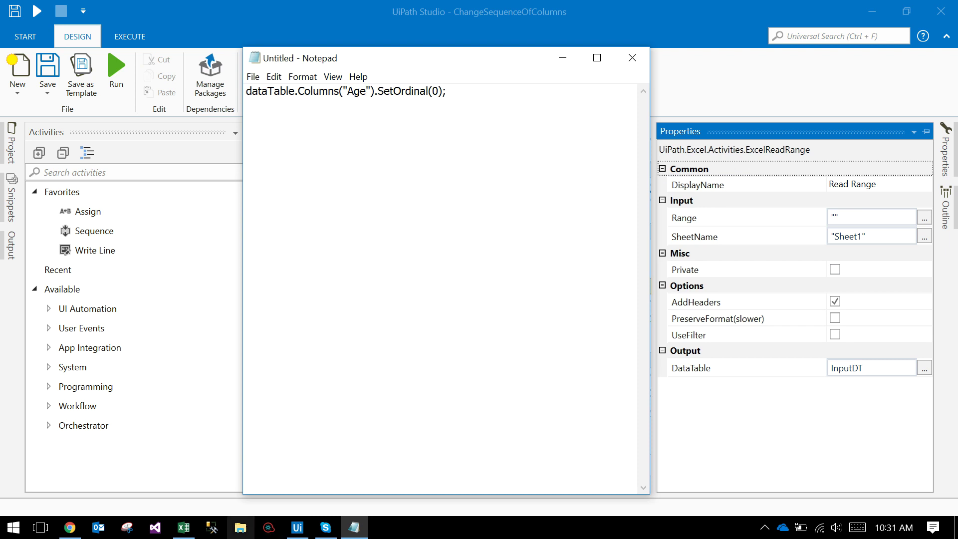
Check the Age column on the Result sheet, then select SetOrdinal(0) in the snippet
left_click(183, 527)
left_click(93, 137)
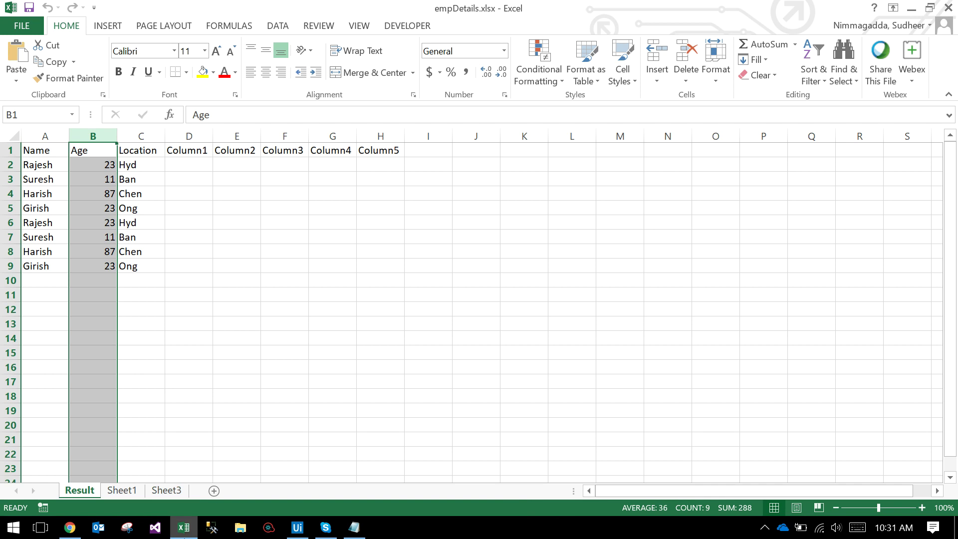
left_click(184, 528)
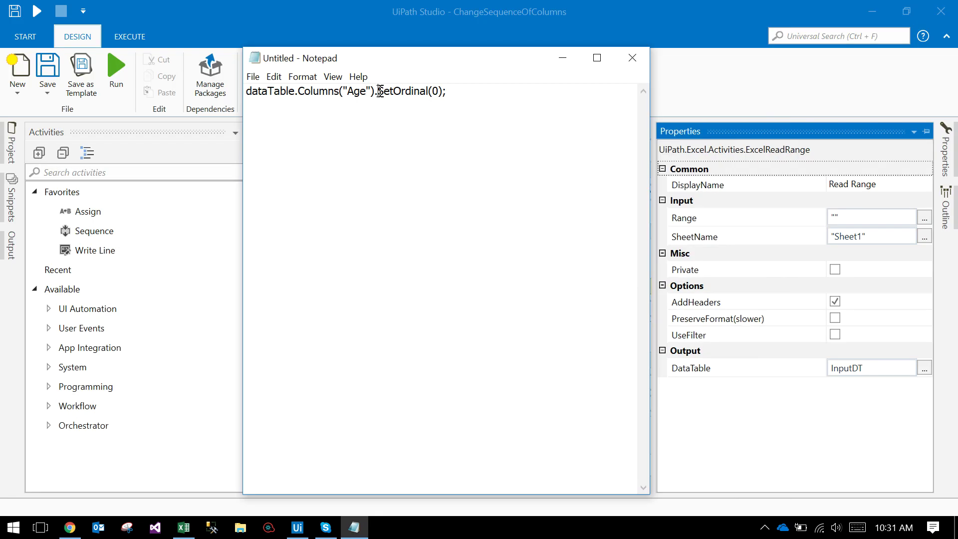
left_click_drag(377, 91, 435, 90)
double_click(436, 90)
Put SetOrdinal and (0); on separate lines of the snippet
left_click(378, 91)
key("BackSpace")
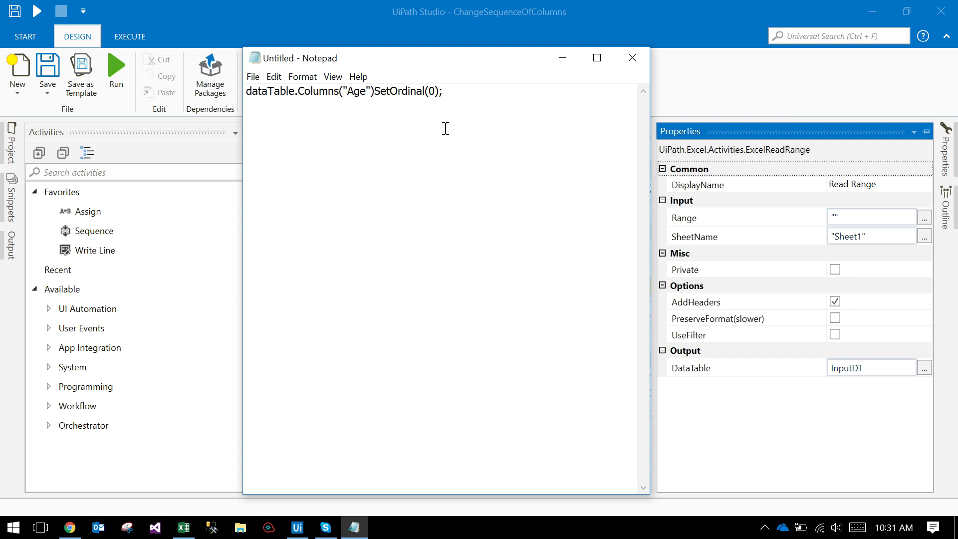
key("Return")
key("Return")
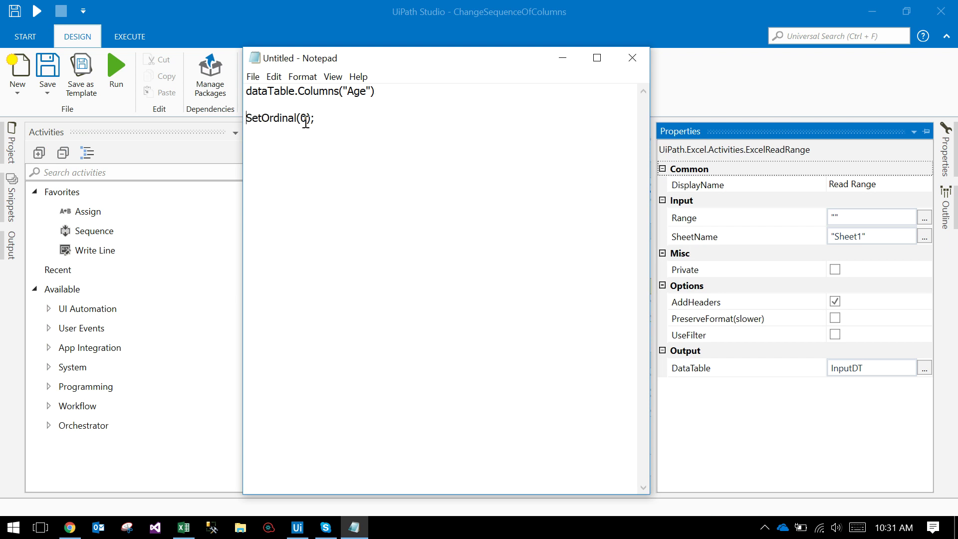
left_click(297, 117)
key("Return")
key("Return")
double_click(253, 145)
left_click(270, 146)
Replace dataTable with InputDT and select the whole three-line snippet
left_click(298, 91)
key("Return")
key("BackSpace")
left_click_drag(297, 90, 246, 90)
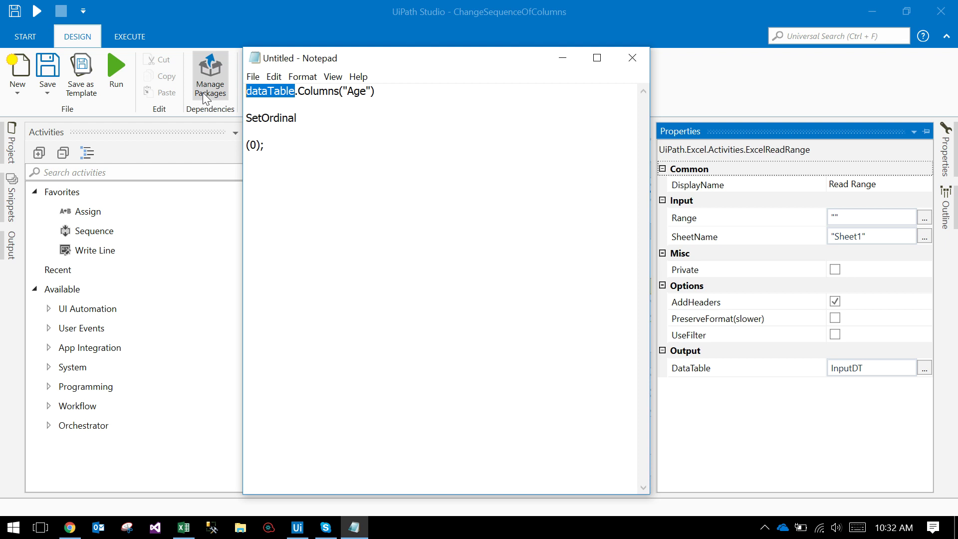
type("inputDT")
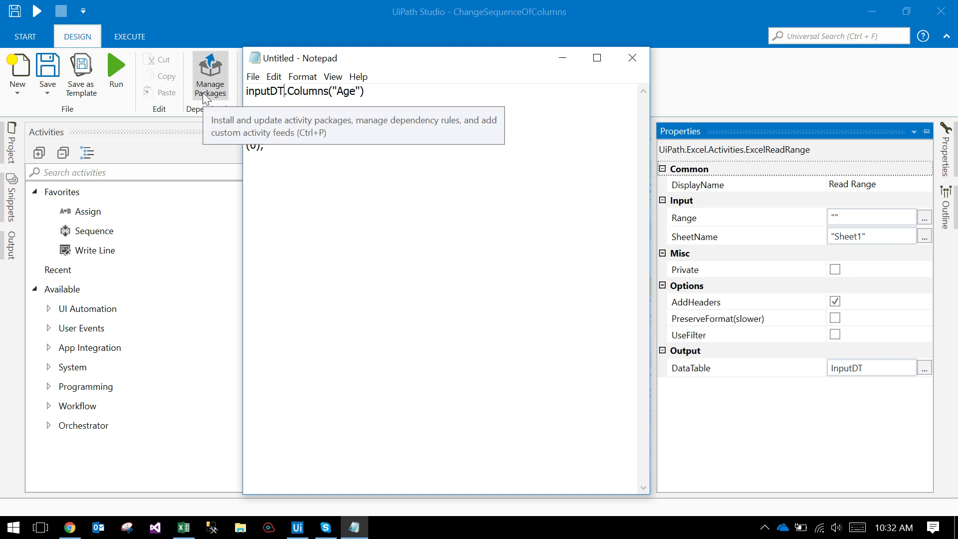
key("Delete")
type("I")
key("ctrl+End")
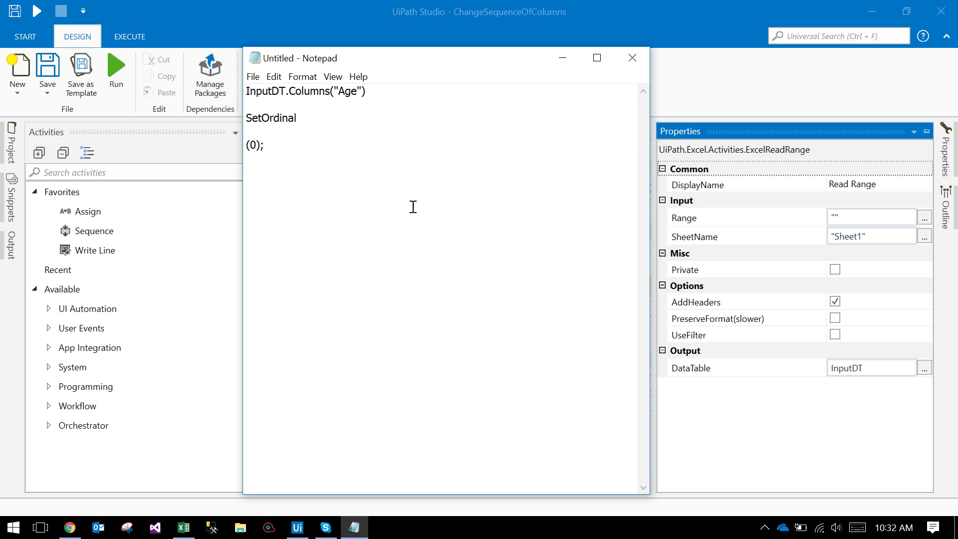
left_click_drag(370, 91, 234, 92)
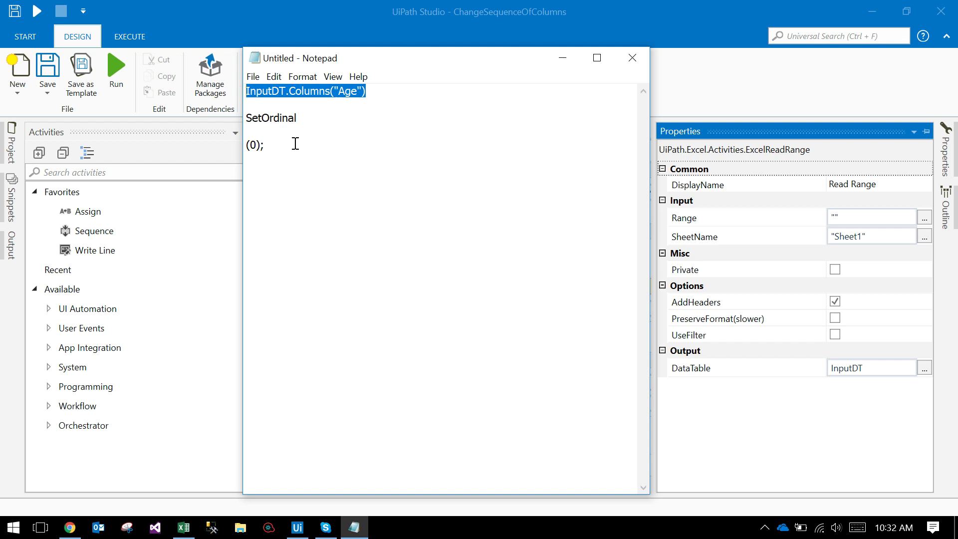
mouse_move(299, 117)
left_mouse_down()
mouse_move(235, 120)
mouse_move(238, 144)
left_mouse_up()
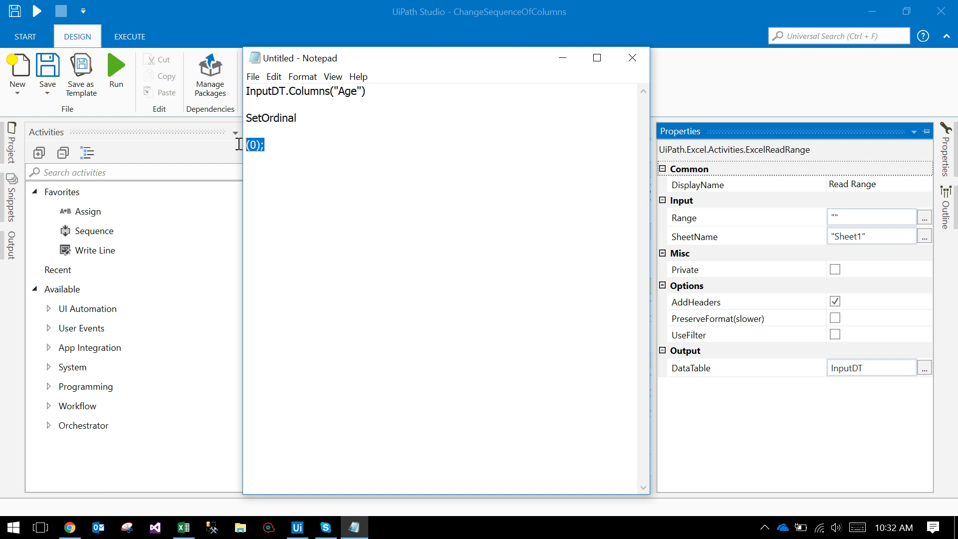
left_click(313, 151)
key("ctrl+a")
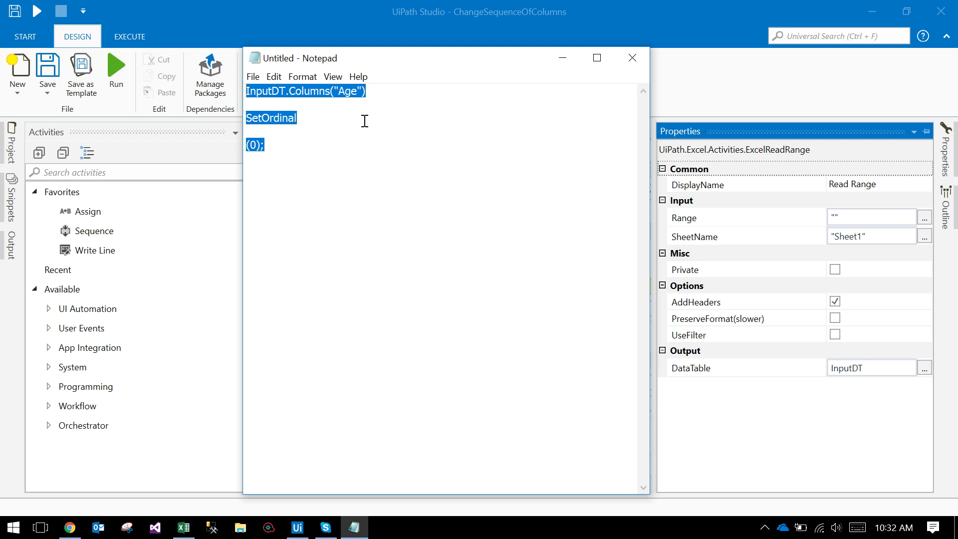
Find the Invoke Method activity and drop it into the workflow
left_click(386, 37)
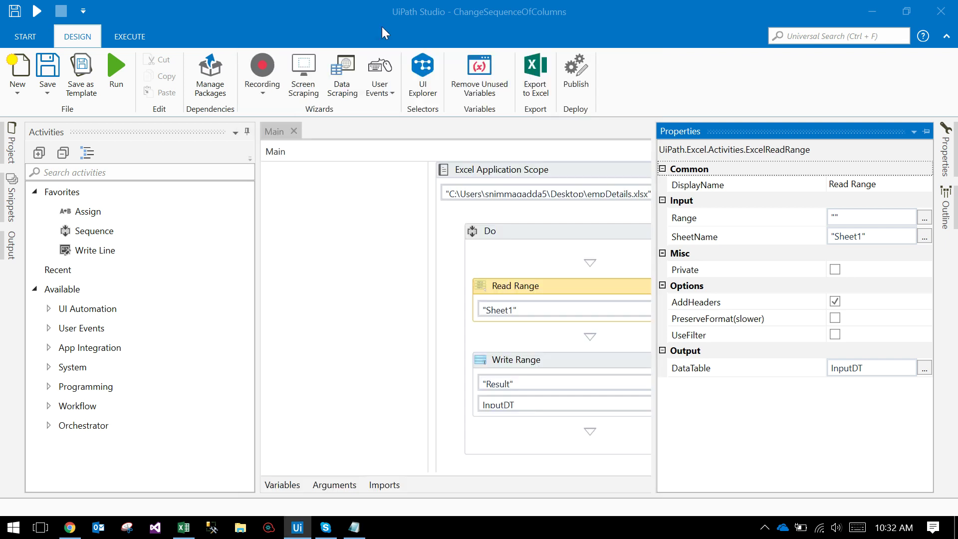
left_click(218, 173)
type("mo")
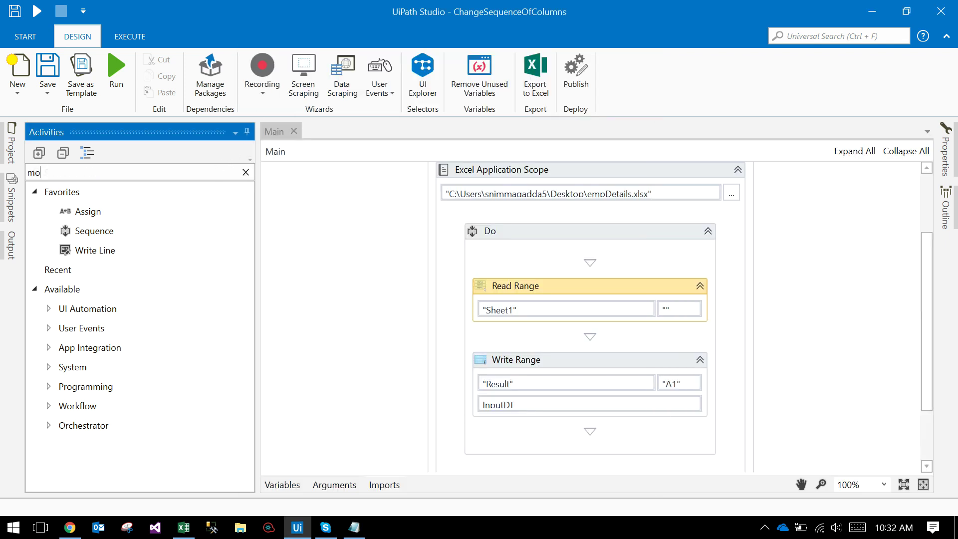
type("etho")
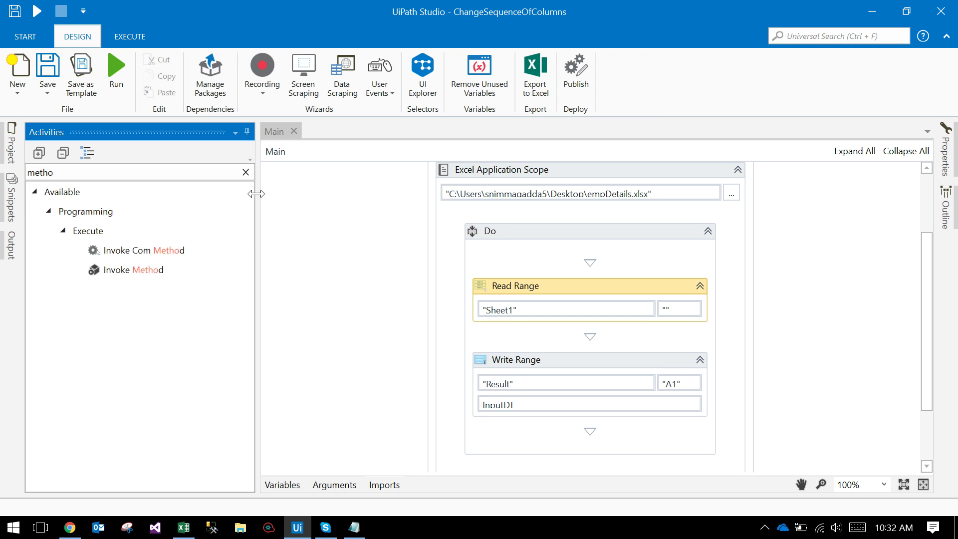
mouse_move(131, 270)
left_mouse_down()
mouse_move(442, 319)
mouse_move(527, 350)
left_mouse_up()
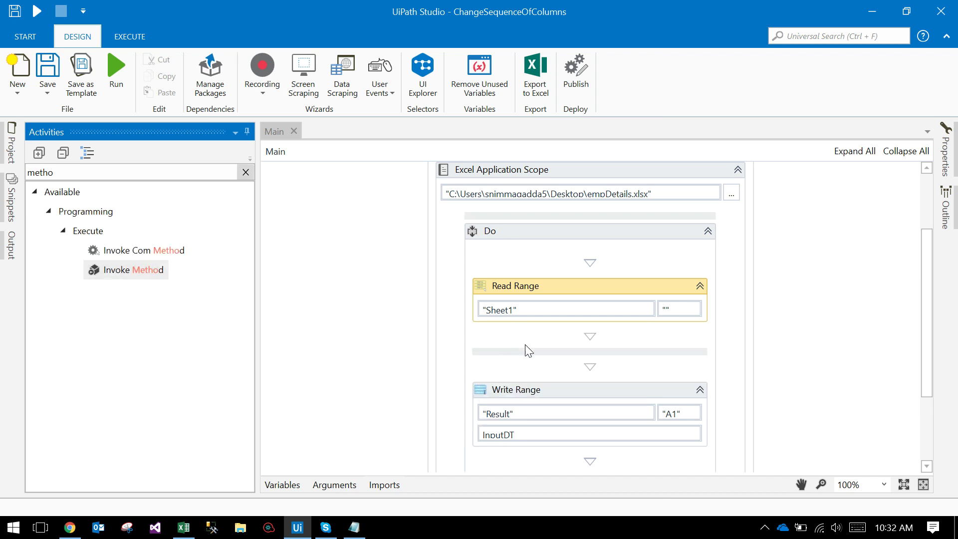
left_click_drag(525, 345, 525, 345)
scroll(930, 354, "down", 2)
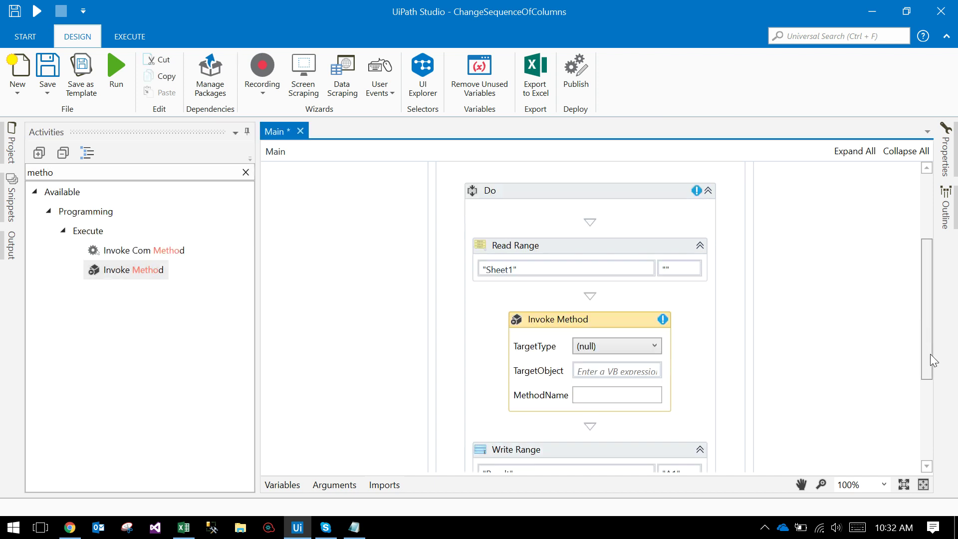
left_click_drag(930, 354, 931, 390)
Cut InputDT.Columns("Age") from Notepad and paste it into the Invoke Method TargetObject
left_click(354, 528)
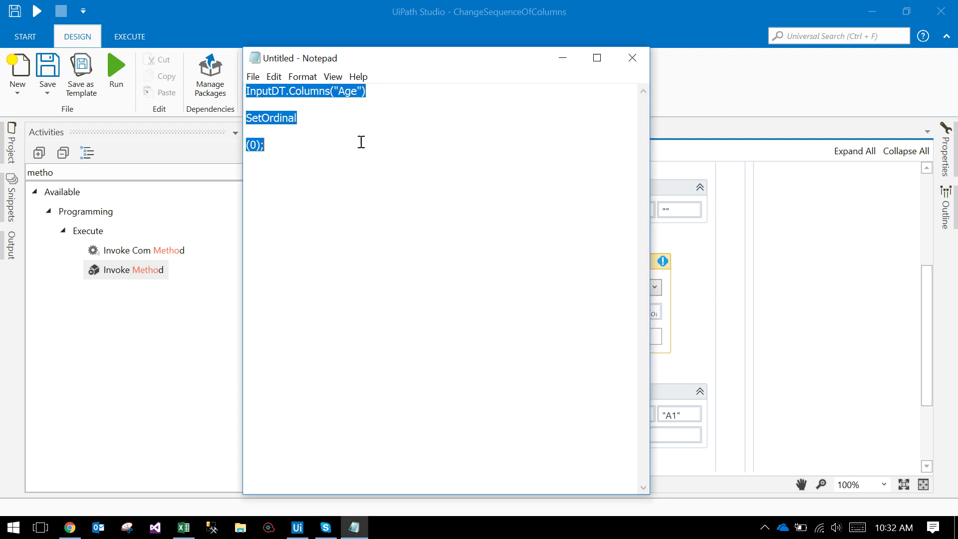
left_click(361, 142)
left_click(354, 527)
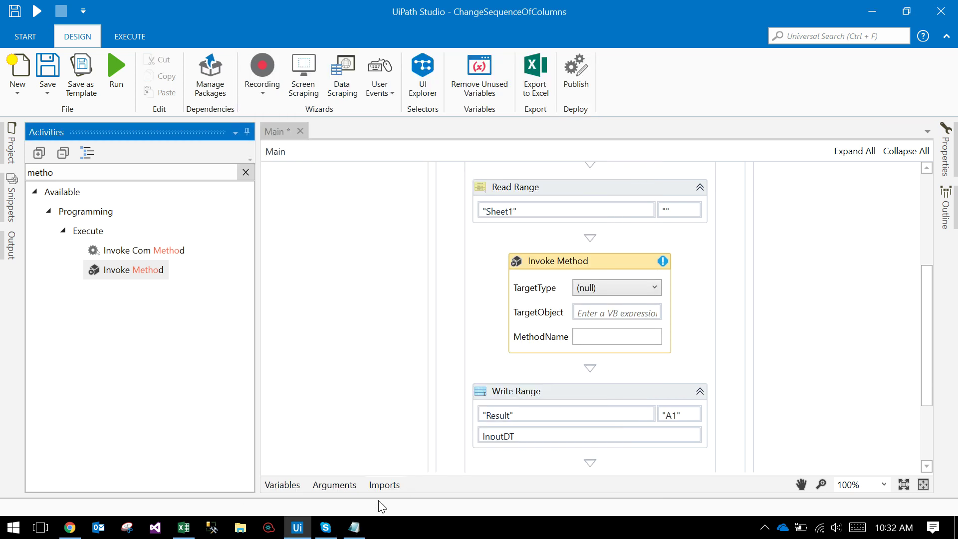
left_click(355, 528)
key("shift+Home")
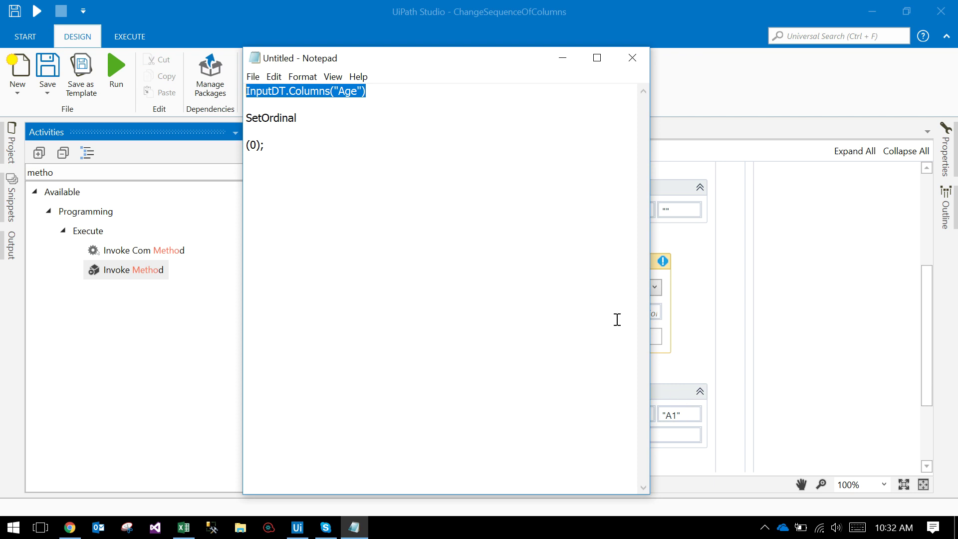
key("ctrl+x")
left_click(681, 367)
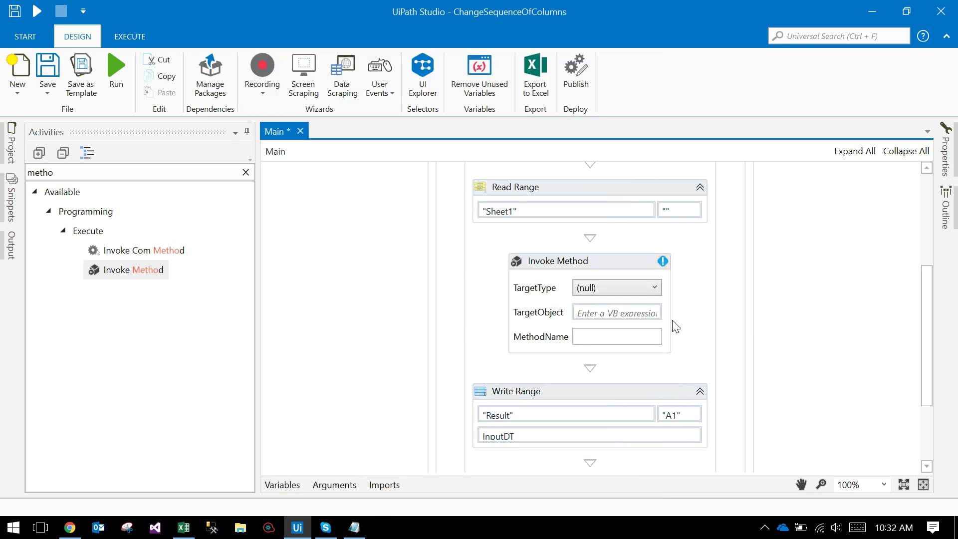
left_click(641, 313)
key("ctrl+v")
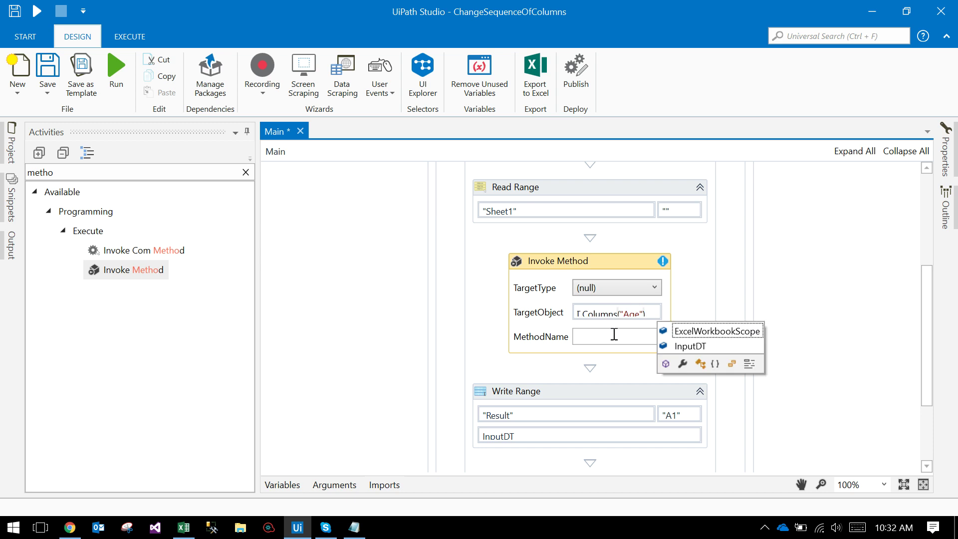
Copy SetOrdinal from Notepad into the Invoke Method MethodName field
left_click(354, 527)
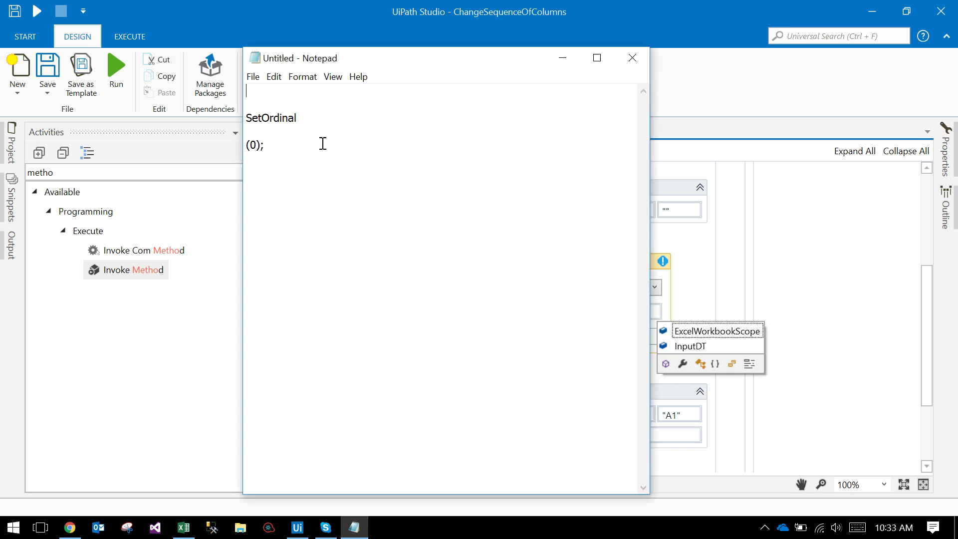
double_click(295, 118)
key("ctrl+c")
left_click(618, 260)
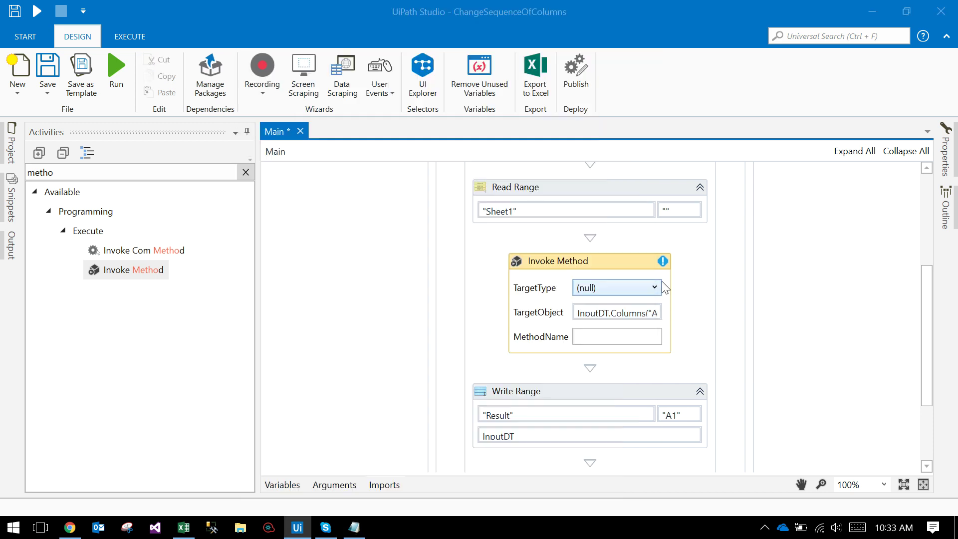
left_click(616, 287)
left_click(617, 336)
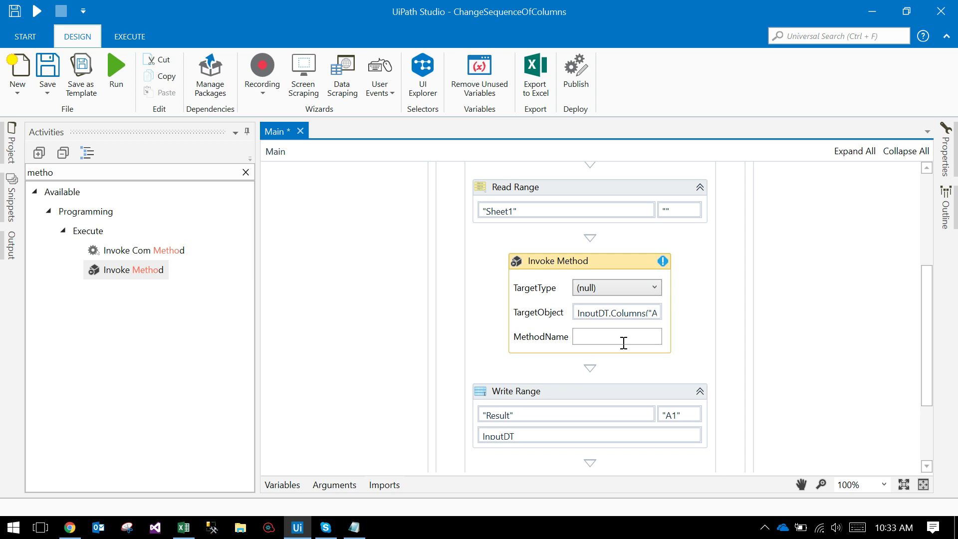
key("ctrl+v")
Remove the used SetOrdinal text from the notes and show the Invoke Method properties
left_click(354, 527)
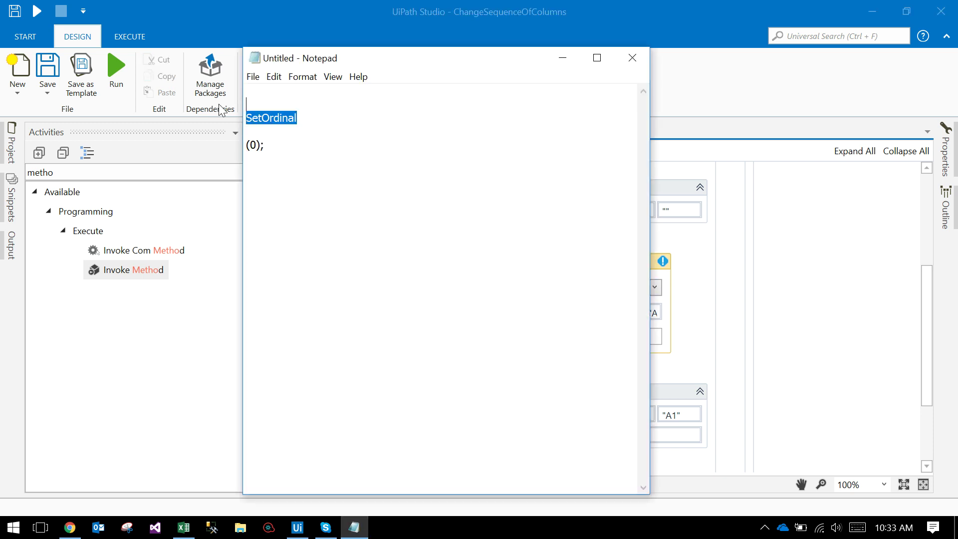
key("Delete")
key("Delete")
left_click_drag(256, 118, 262, 117)
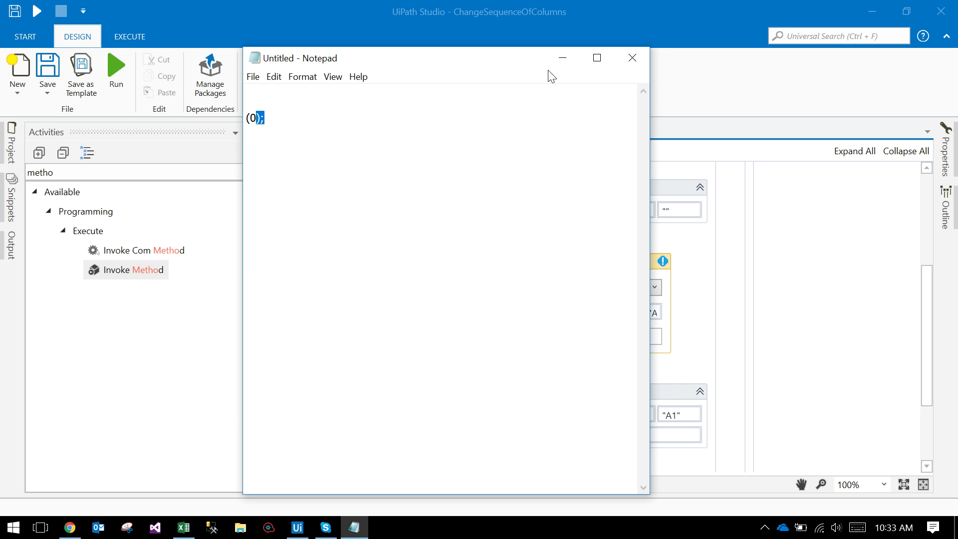
left_click(563, 58)
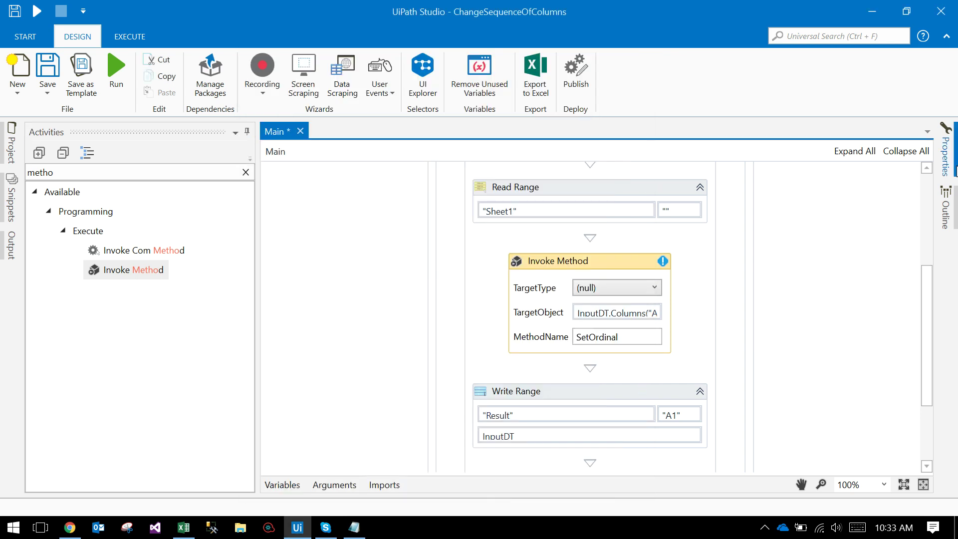
left_click(945, 150)
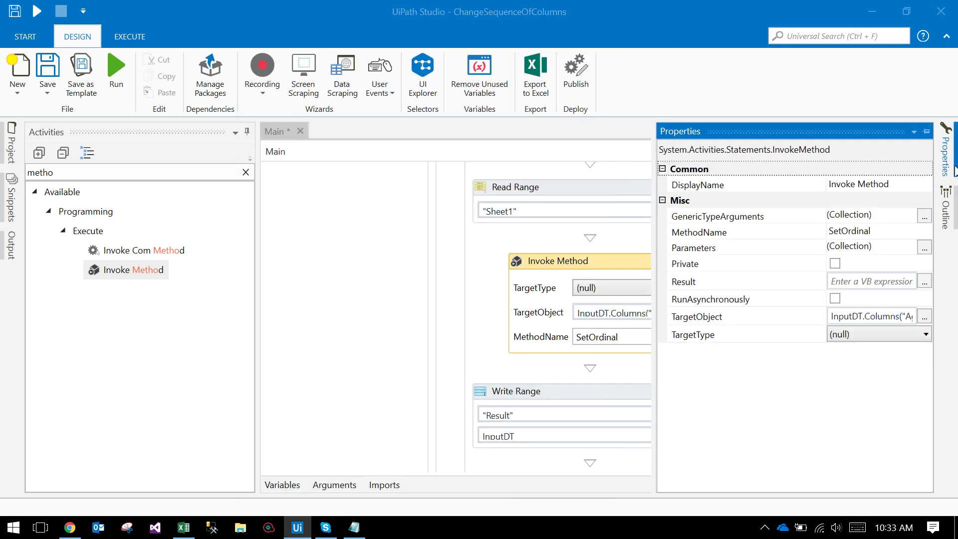
Create an Int32 argument with value 0 in Parameters, delete the empty row, and confirm
left_click(925, 247)
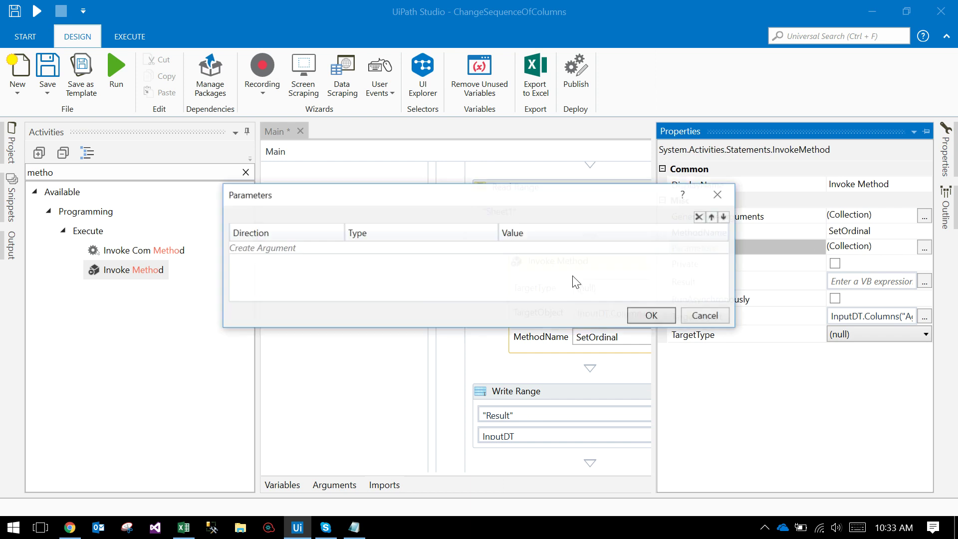
left_click(289, 247)
left_click(551, 254)
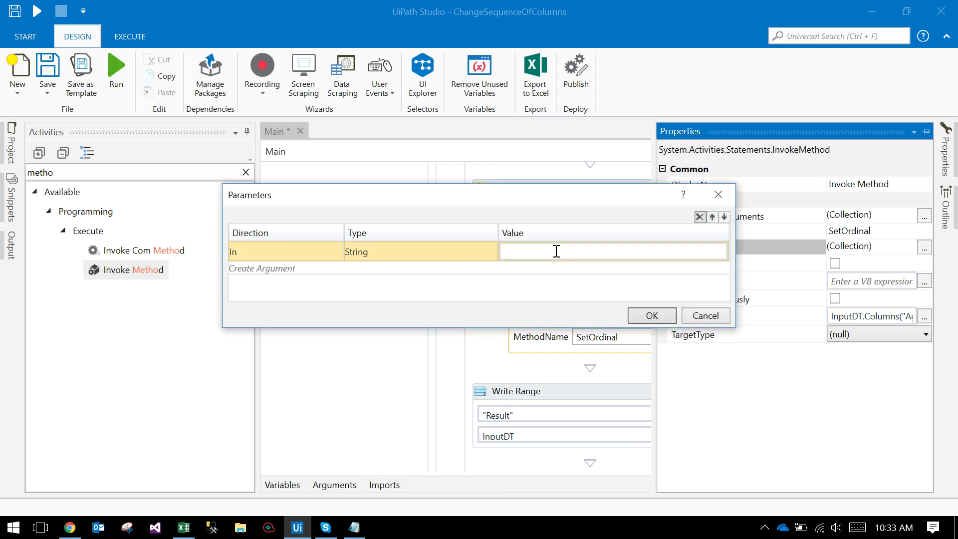
type("0")
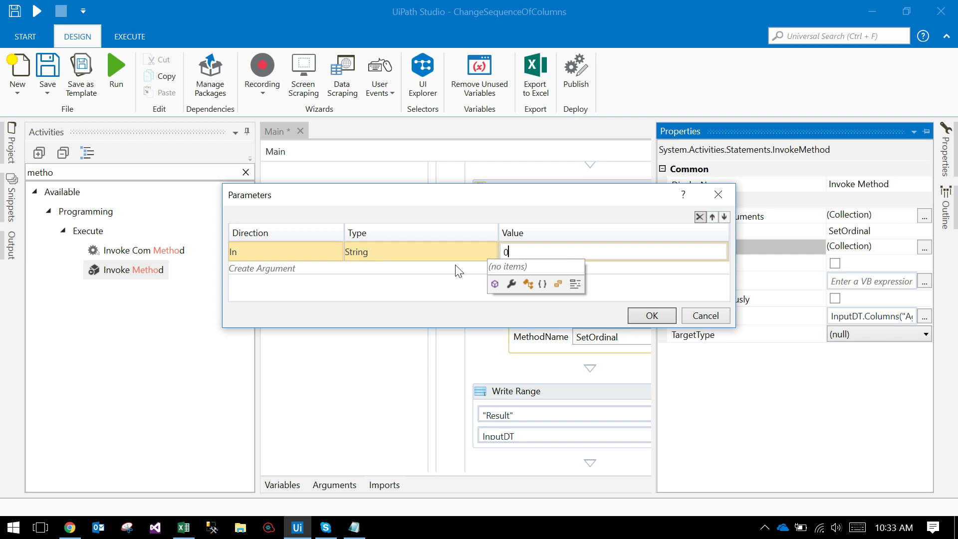
left_click(454, 256)
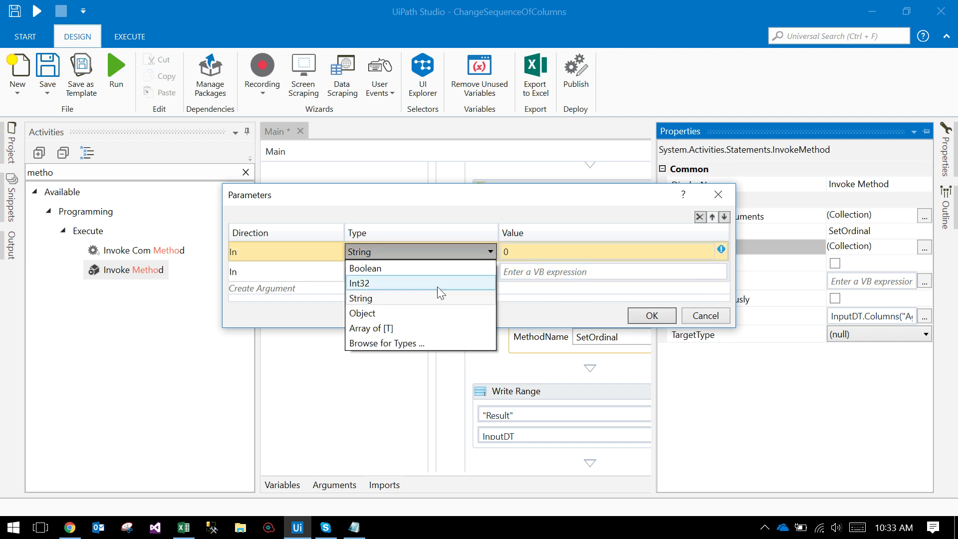
left_click(419, 284)
left_click(310, 271)
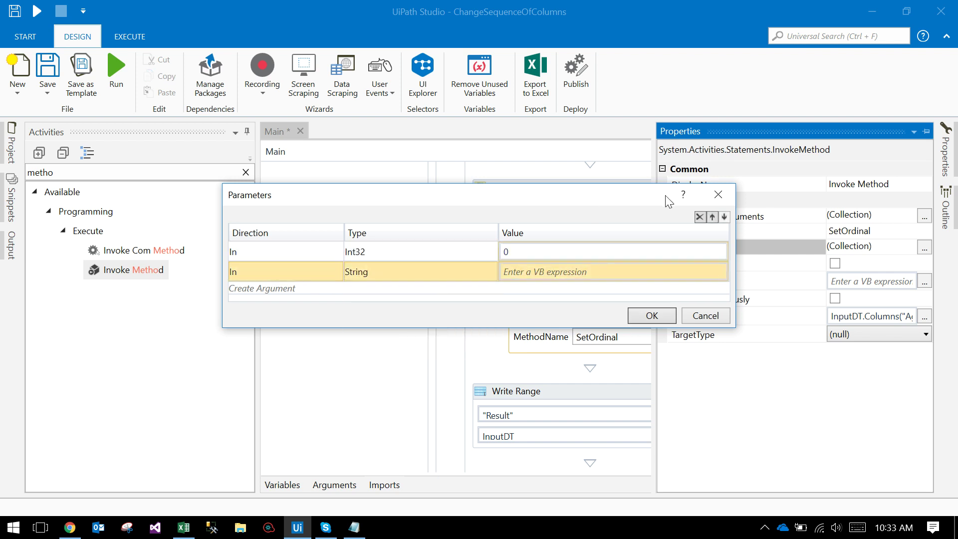
left_click(699, 217)
left_click(329, 255)
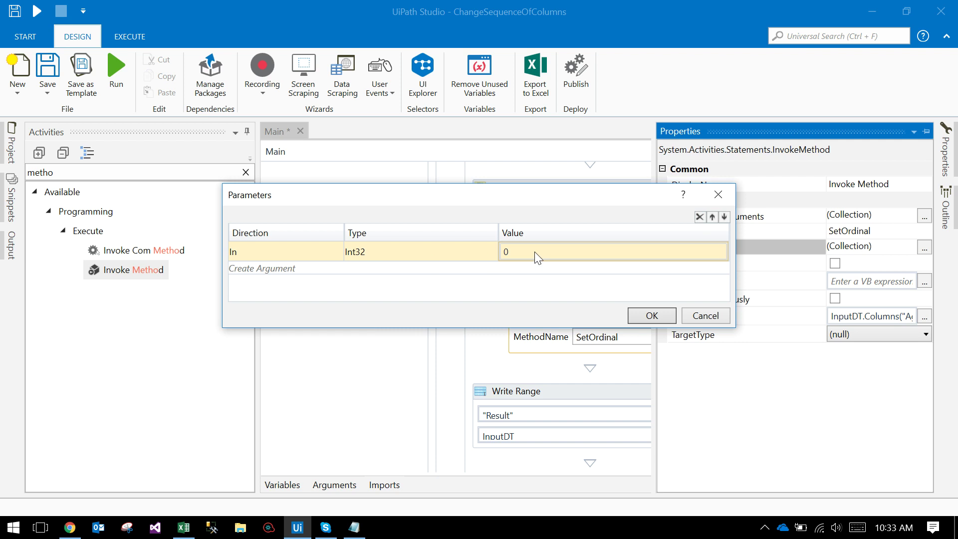
left_click(646, 315)
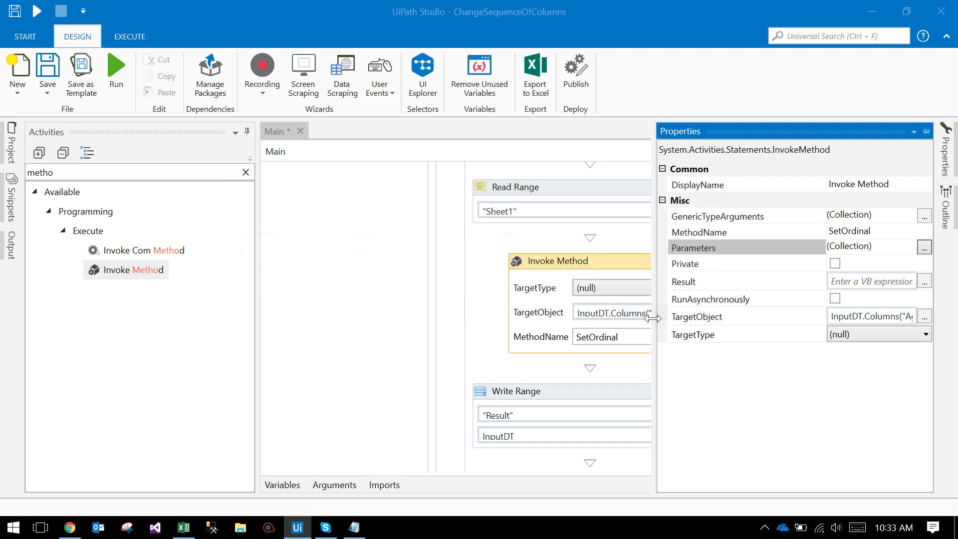
left_click(481, 312)
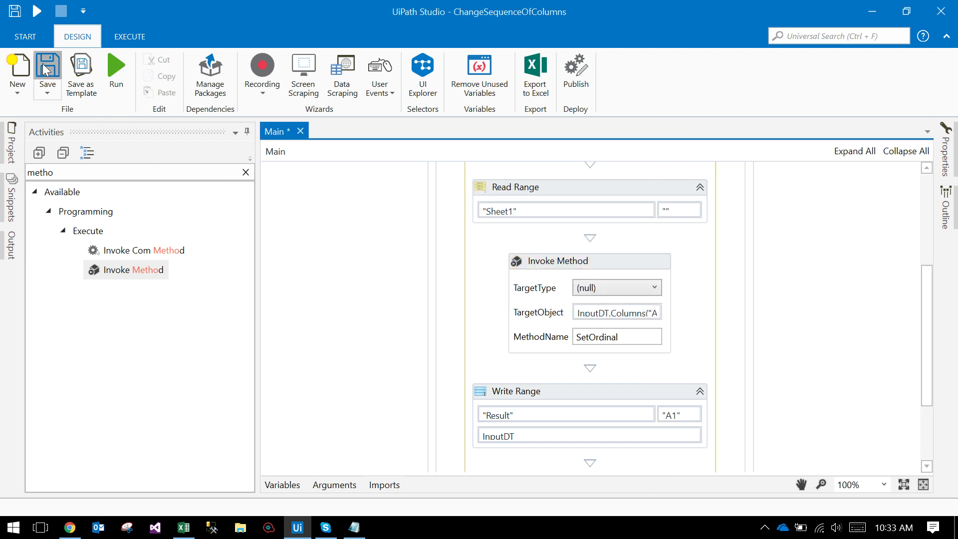
Save the workflow, delete the Result and Sheet3 sheets, and rerun the workflow
left_click(47, 71)
left_click(122, 491)
right_click(80, 491)
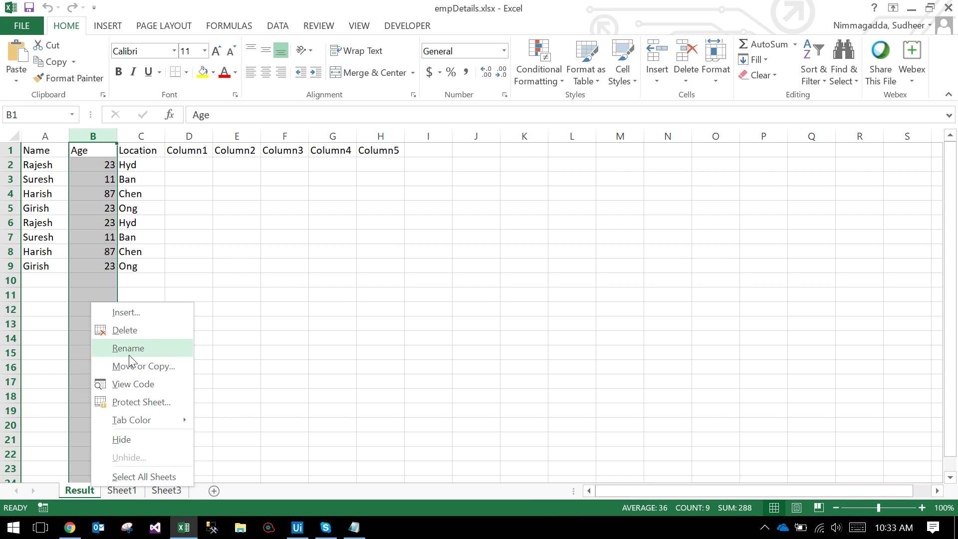
key("Escape")
left_click(453, 302)
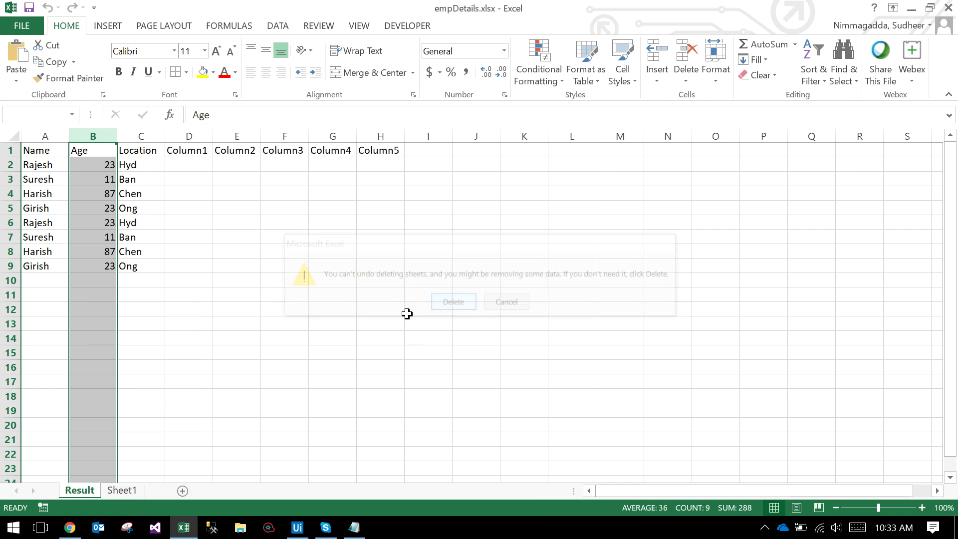
right_click(125, 490)
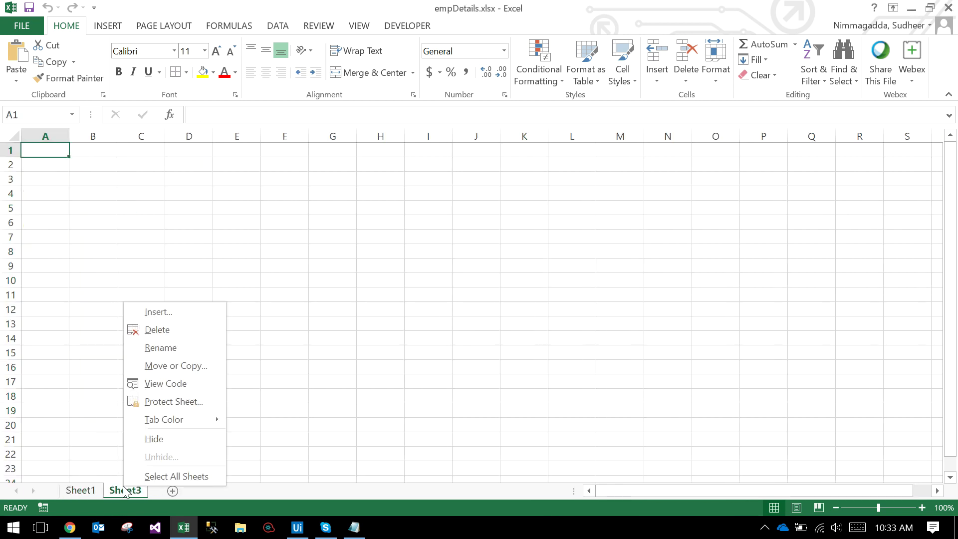
left_click(157, 334)
left_click(239, 309)
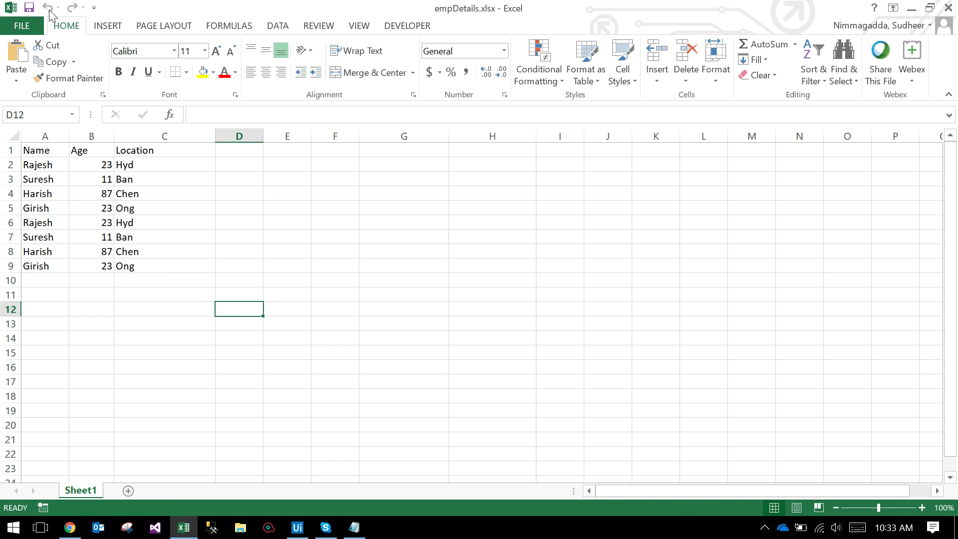
left_click(297, 527)
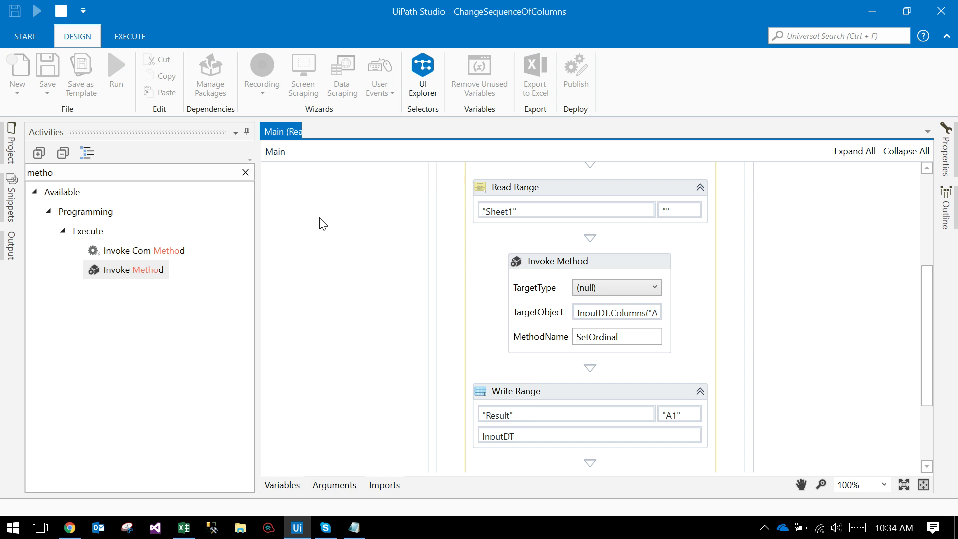
key("alt+Tab")
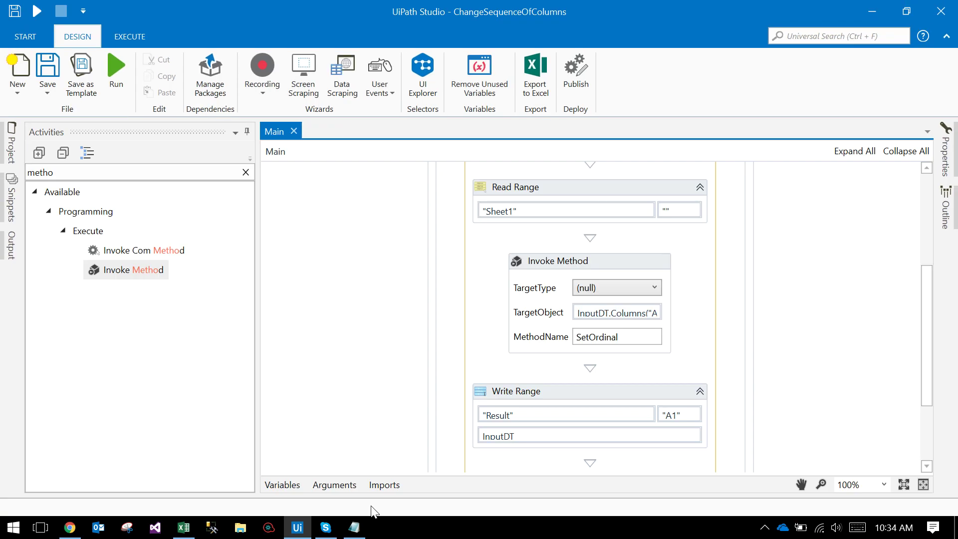
Compare columns A–C of the new Result sheet with Sheet1, then minimise Excel
key("alt+Tab")
left_click(46, 136)
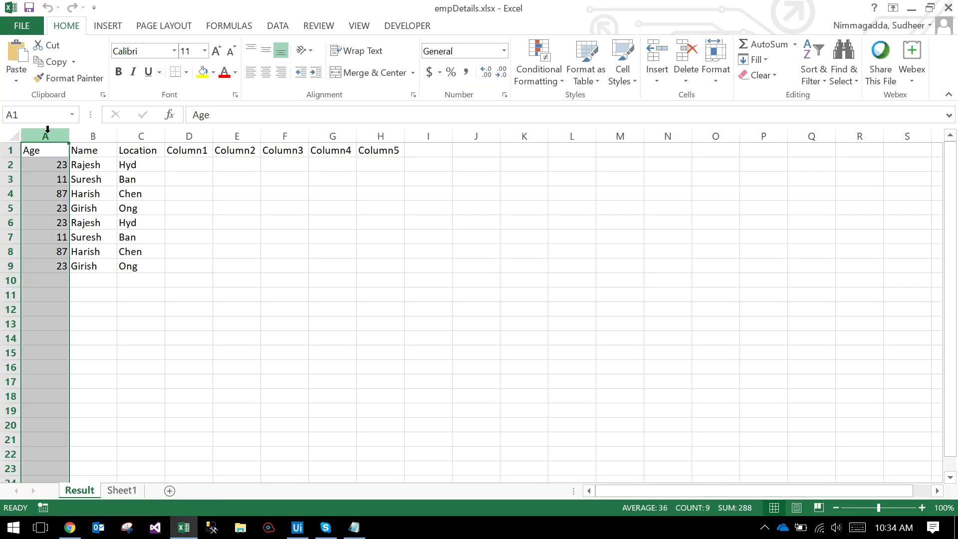
left_click(93, 136)
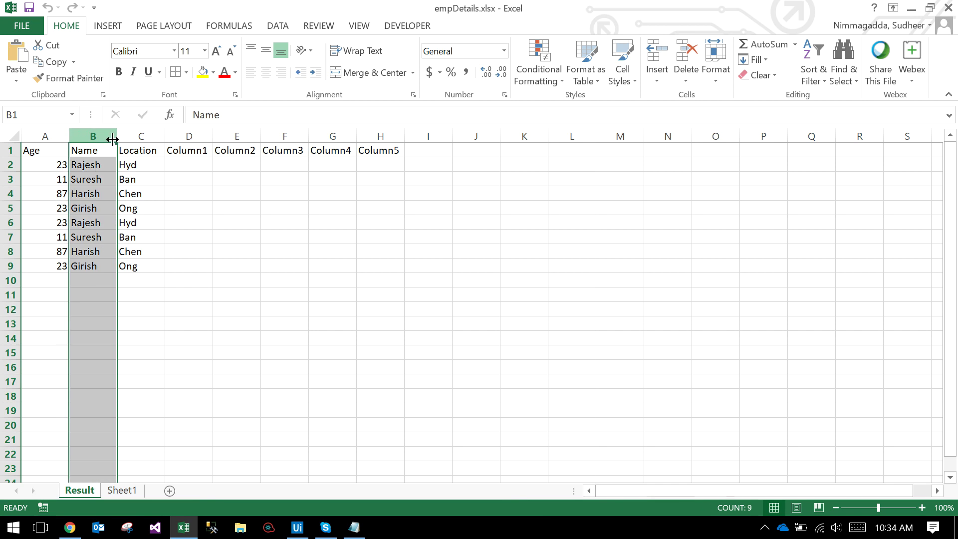
left_click_drag(117, 135, 121, 135)
left_click_drag(44, 135, 144, 136)
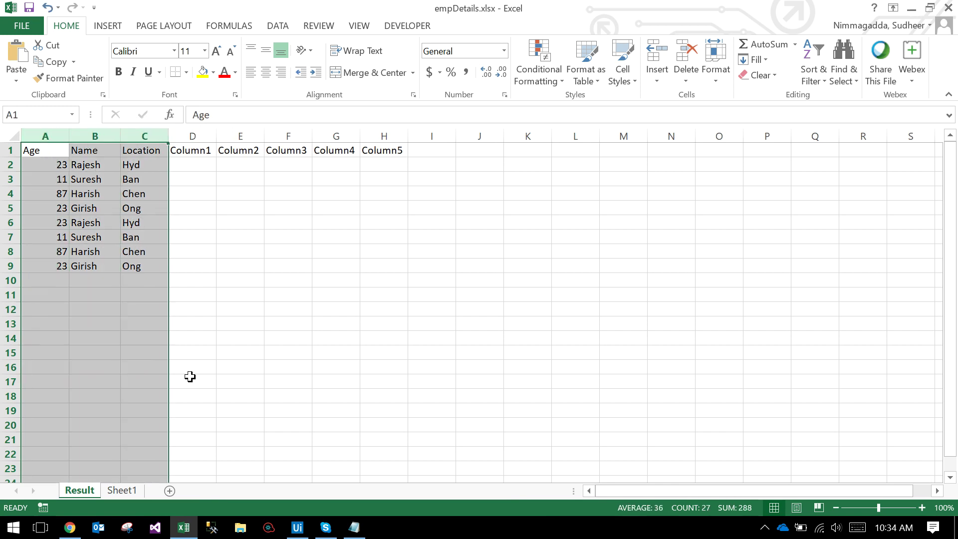
left_click(121, 490)
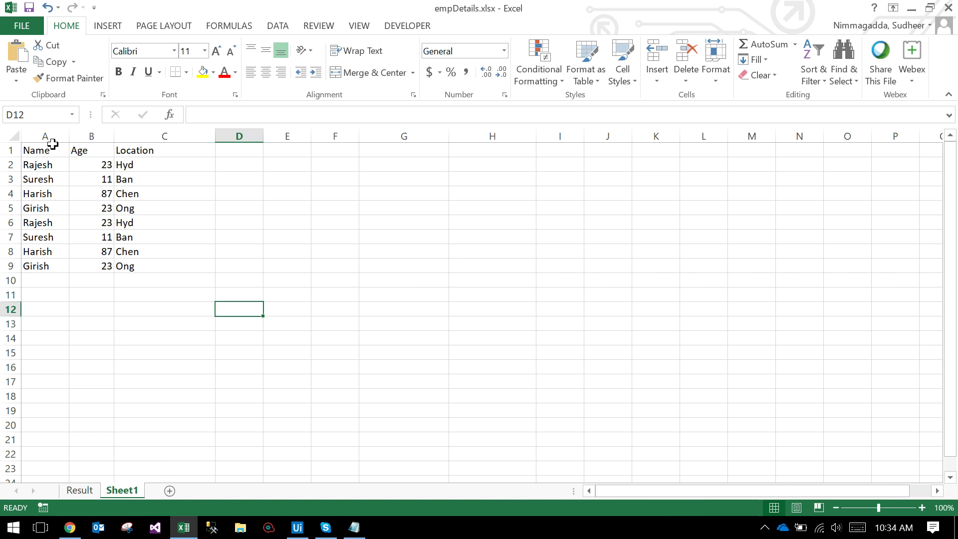
left_click(79, 490)
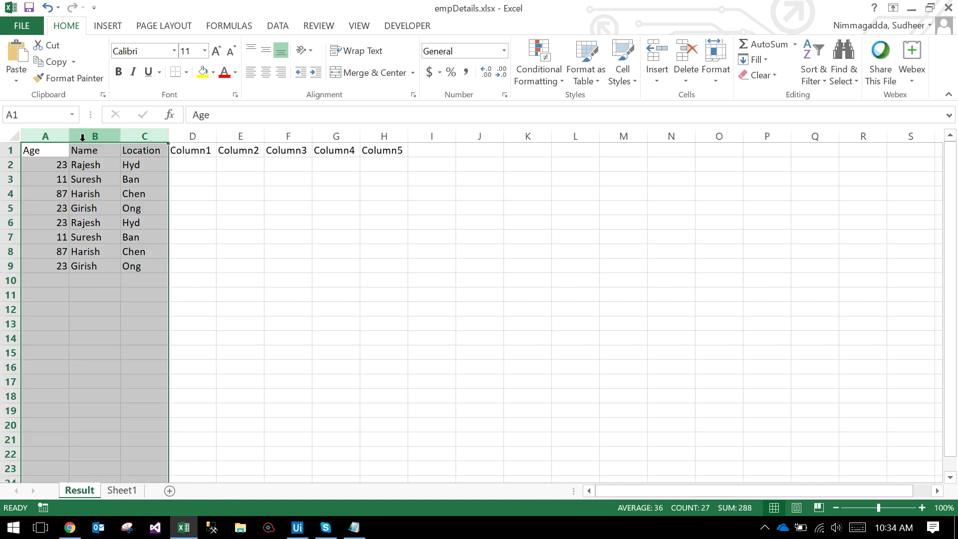
left_click(184, 528)
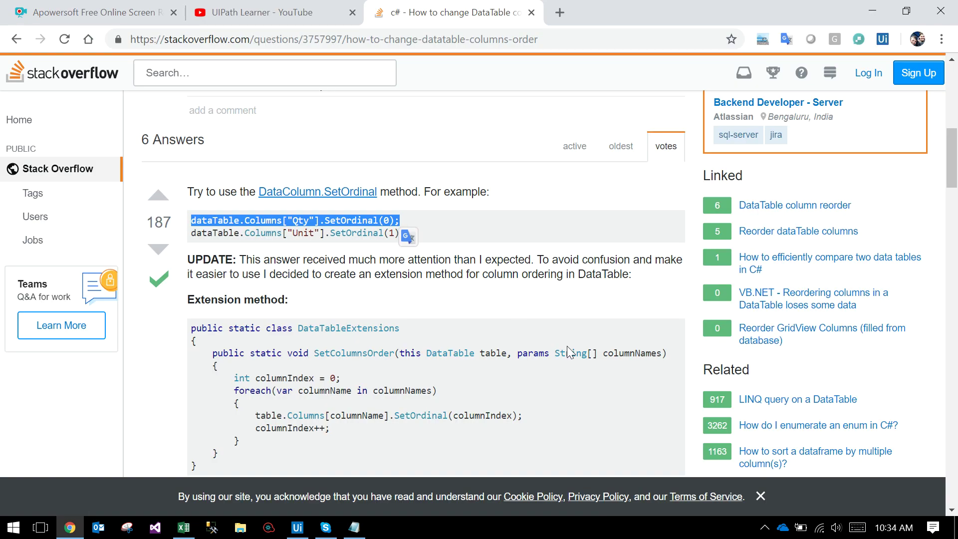
Recap the Invoke Method SetOrdinal sequence and its properties in UiPath Studio, then return to Chrome
left_click(298, 527)
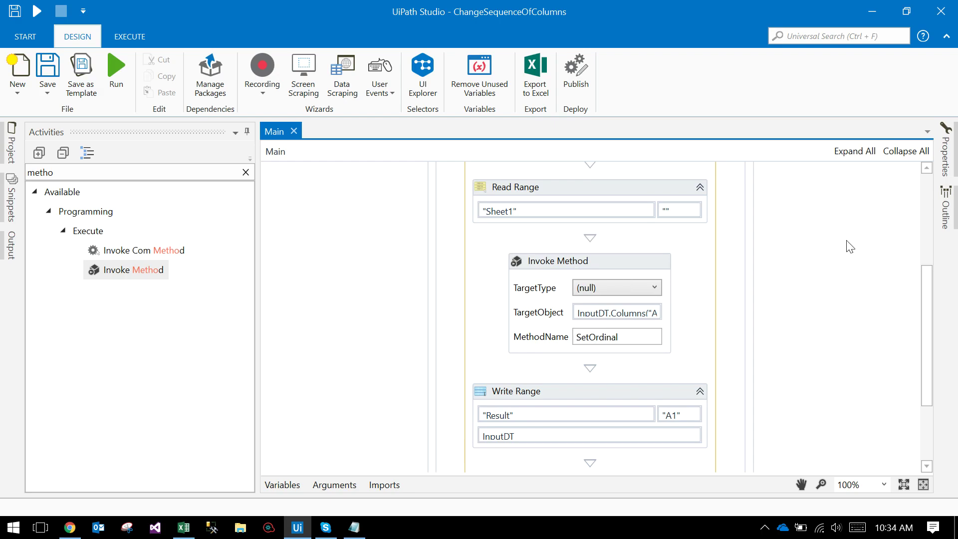
left_click(945, 147)
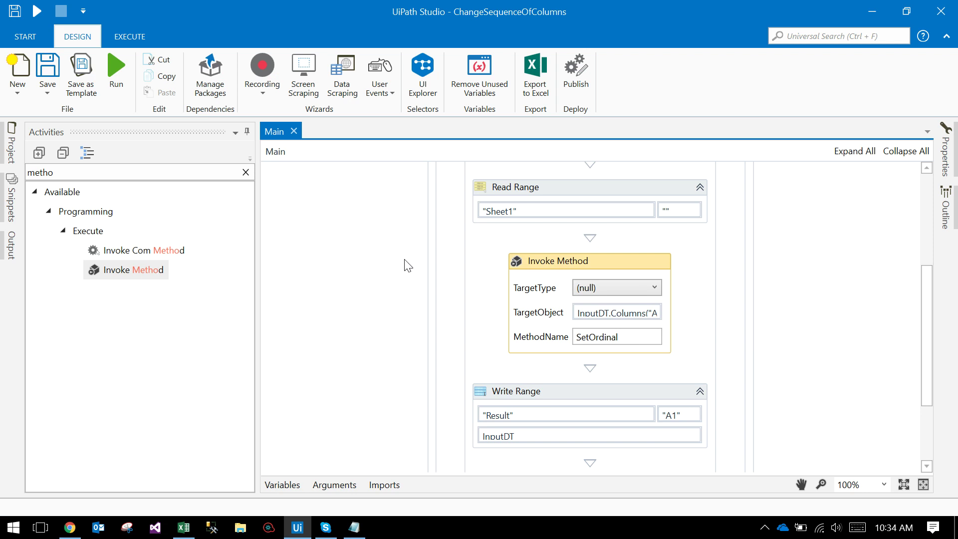
left_click(294, 396)
left_click(70, 527)
Show the UIPath Learner channel's Videos list of recent uploads on YouTube
left_click(261, 13)
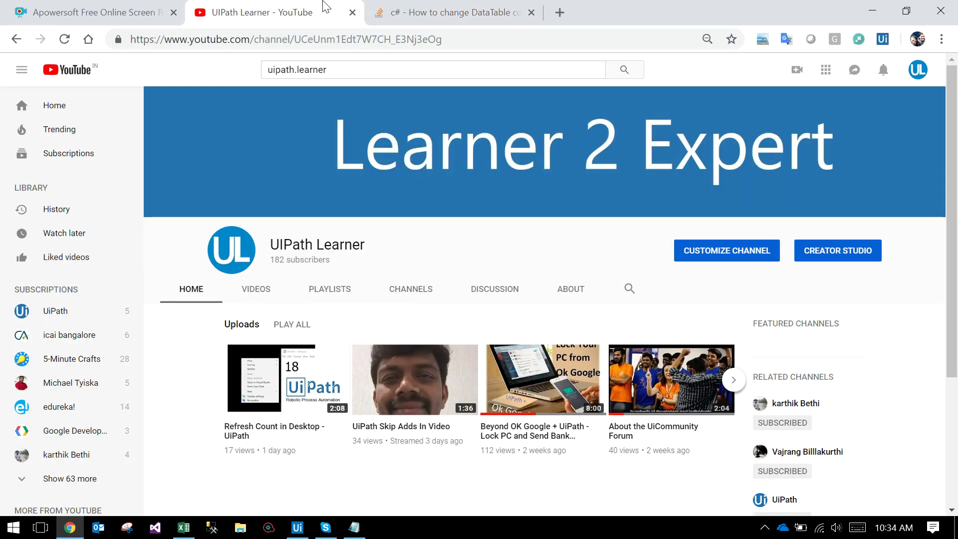
left_click(256, 288)
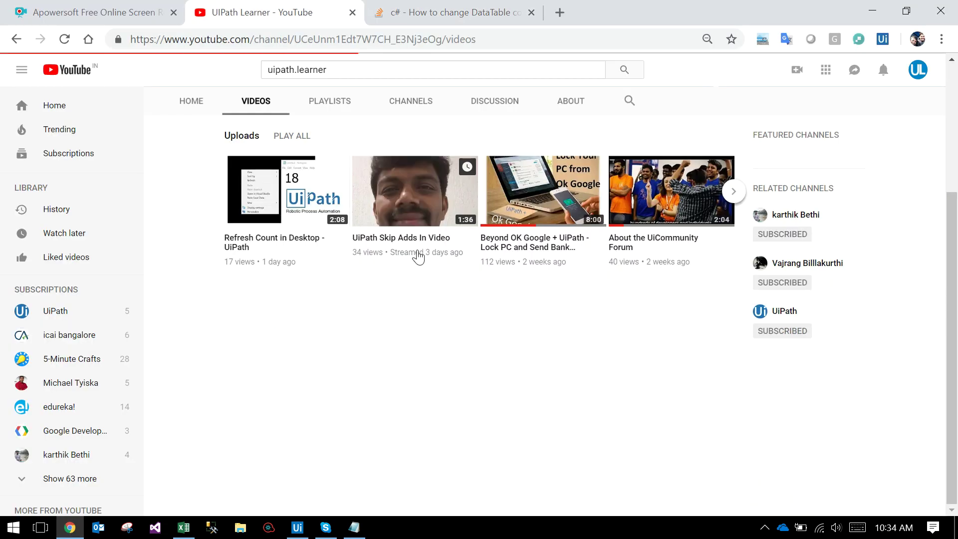